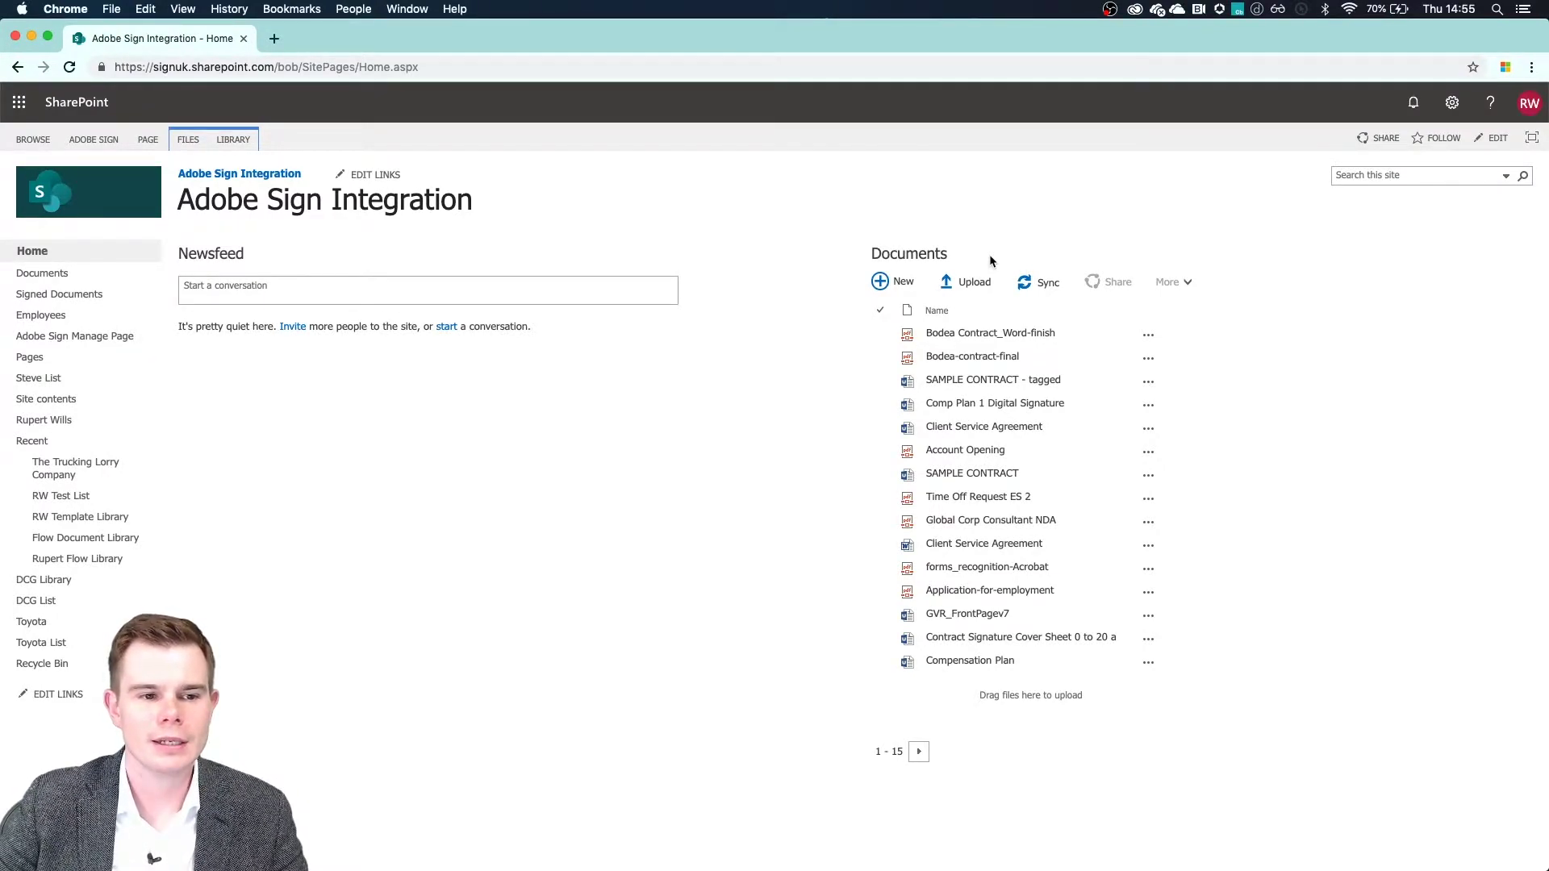
- Go to the Documents library after briefly checking the Adobe Sign actions
{"action": "left_click", "coordinate": [96, 140]}
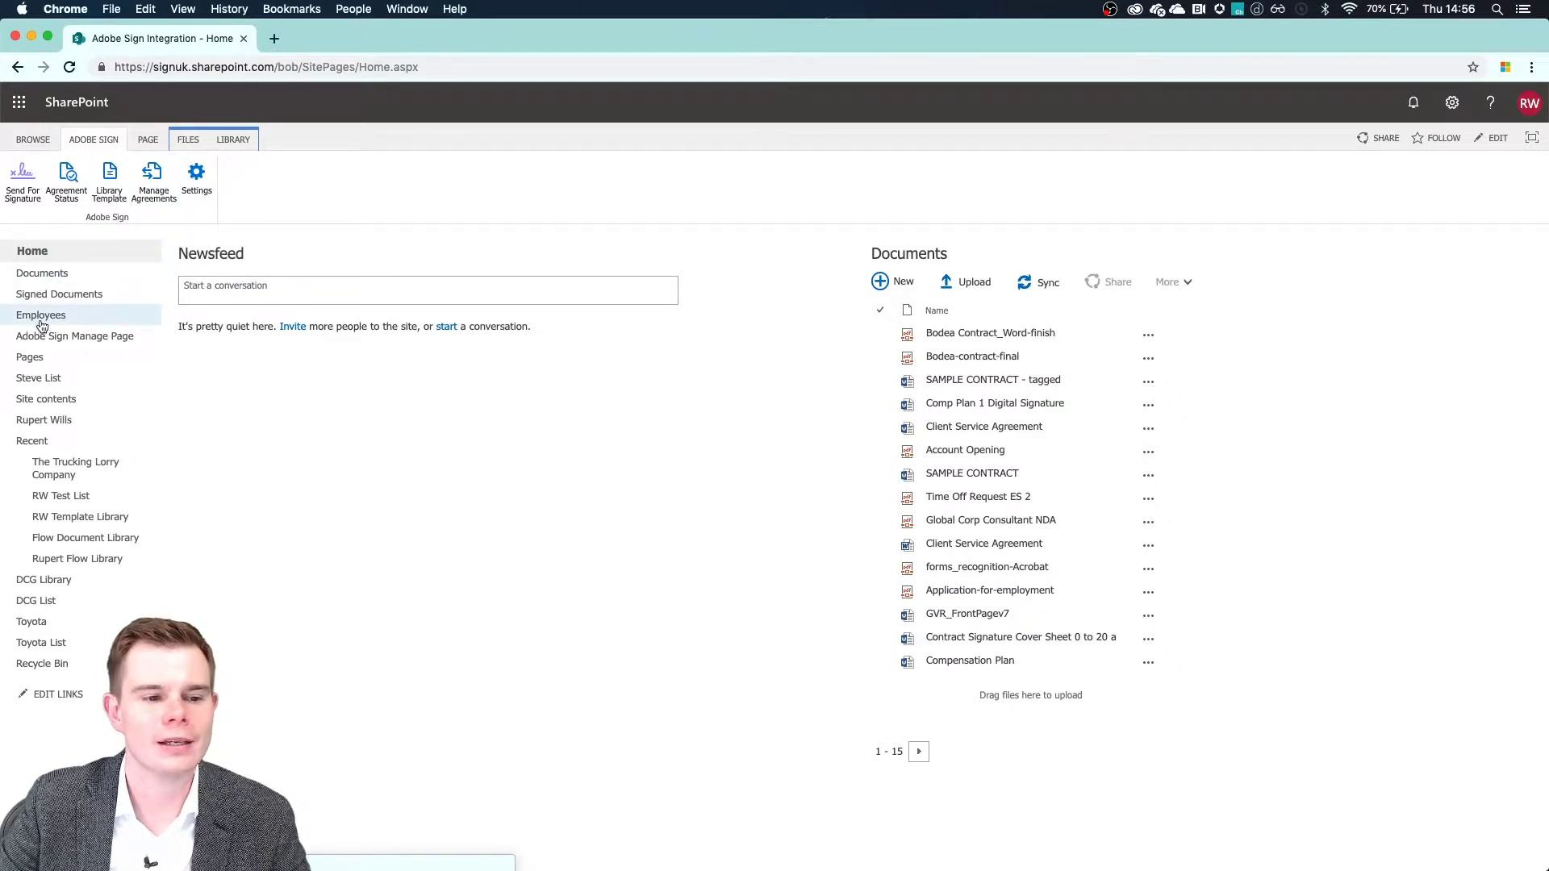
{"action": "left_click", "coordinate": [54, 275]}
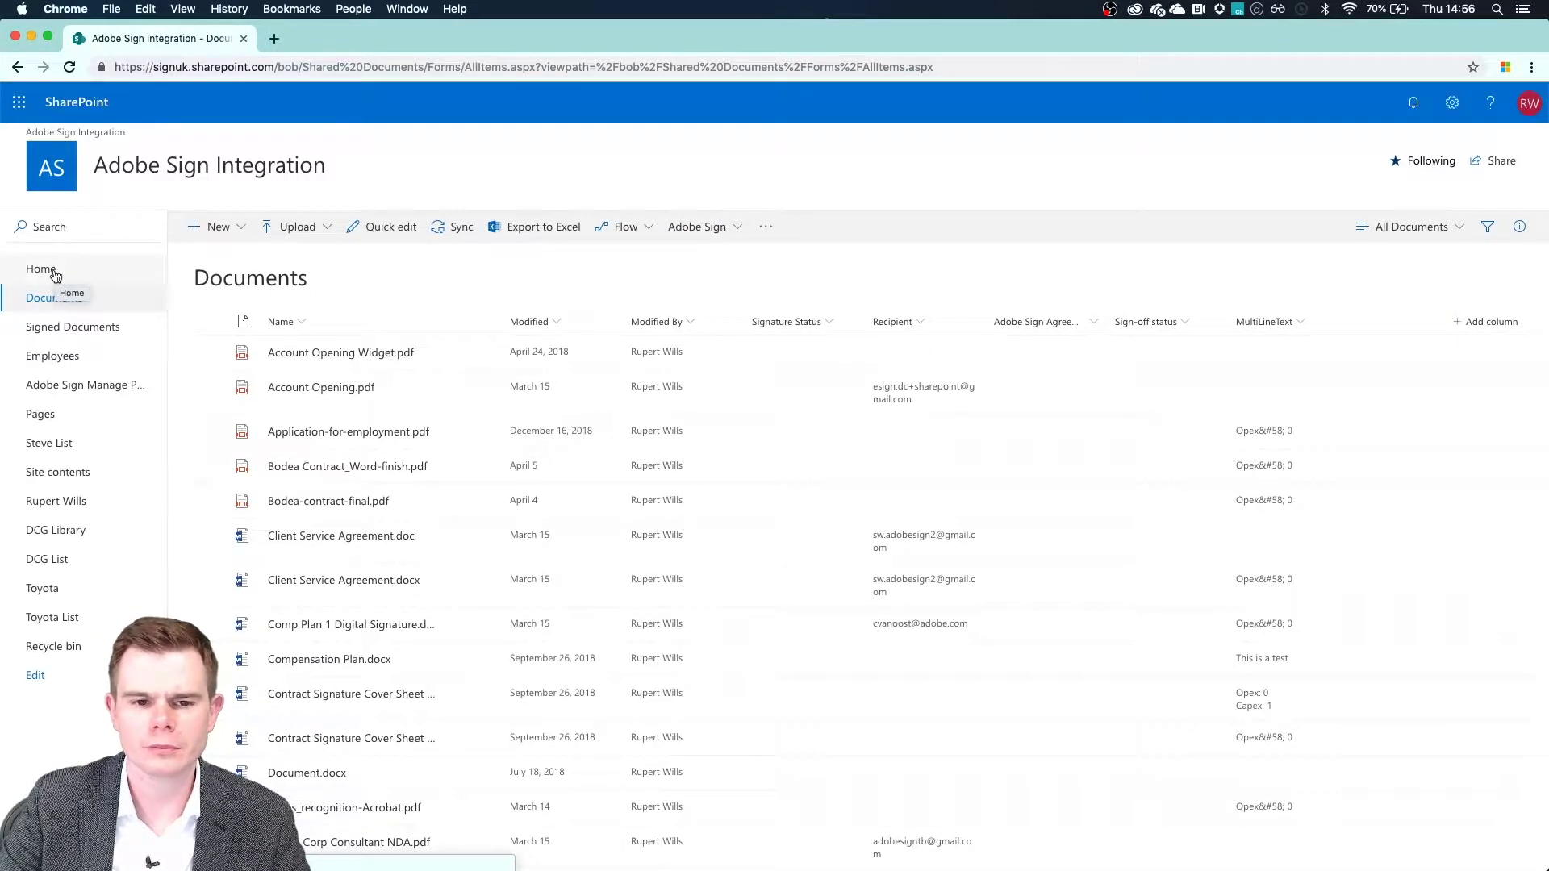
{"action": "left_click", "coordinate": [718, 232]}
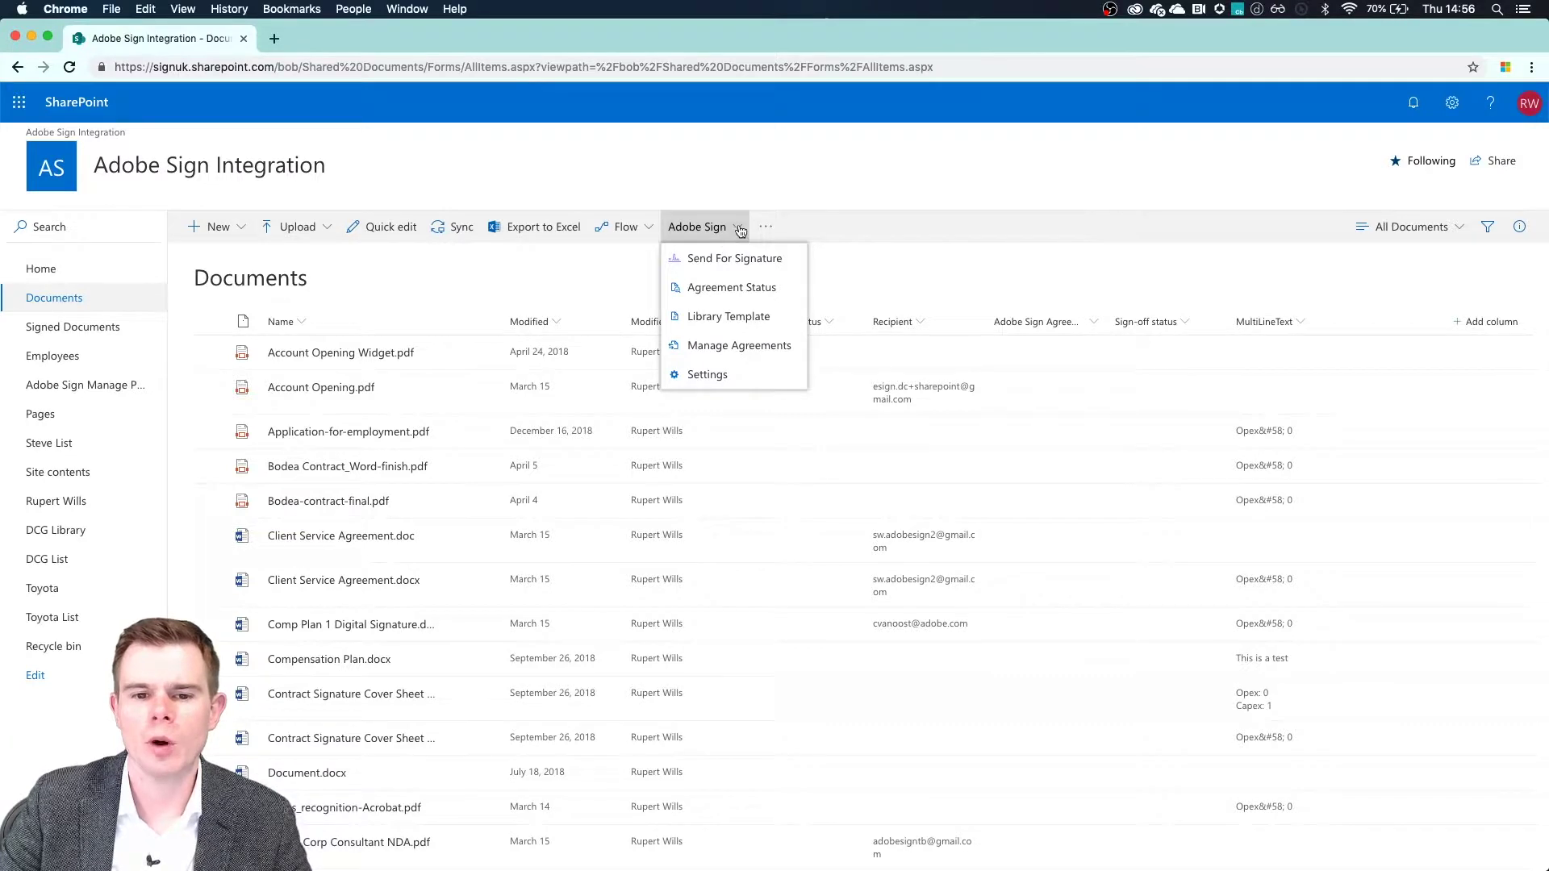
{"action": "left_click", "coordinate": [739, 232]}
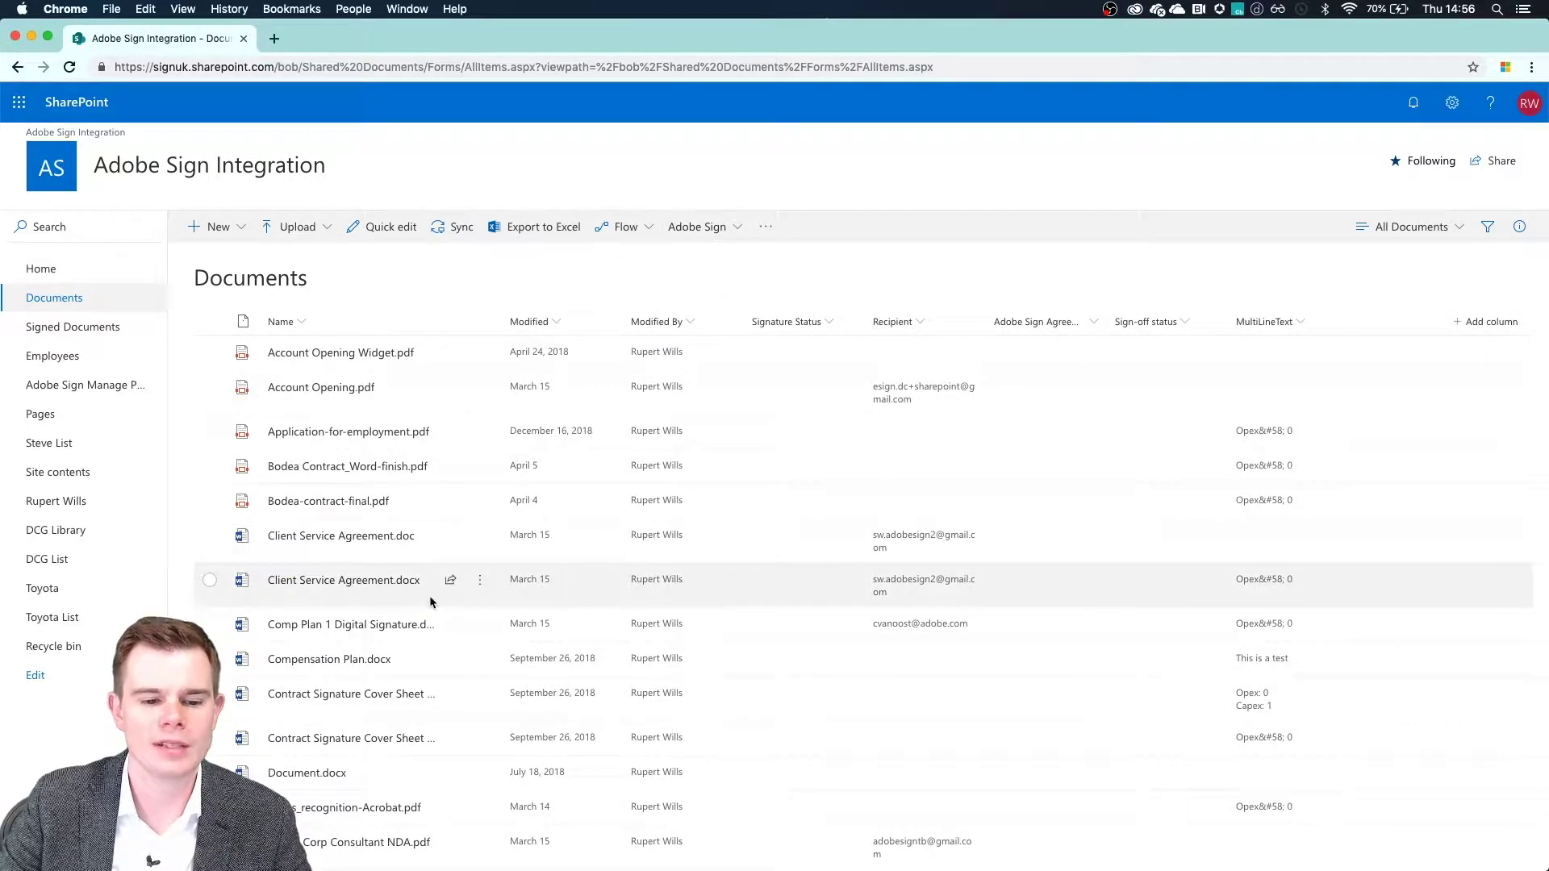
- Select Client Service Agreement.docx and choose Send For Signature from its actions menu
{"action": "left_click", "coordinate": [210, 580]}
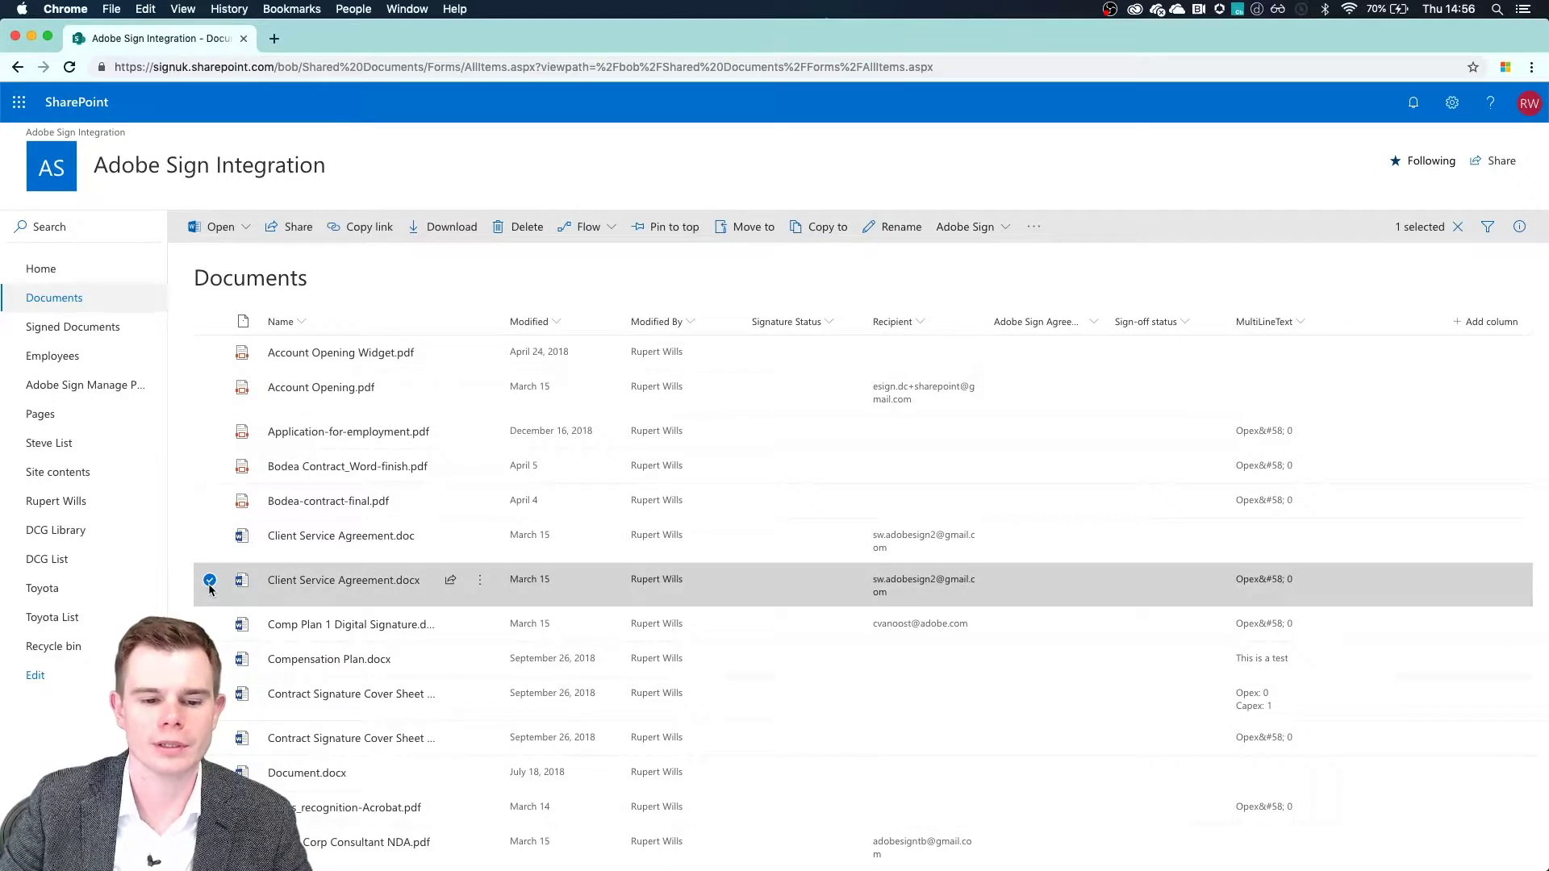
{"action": "left_click", "coordinate": [481, 582]}
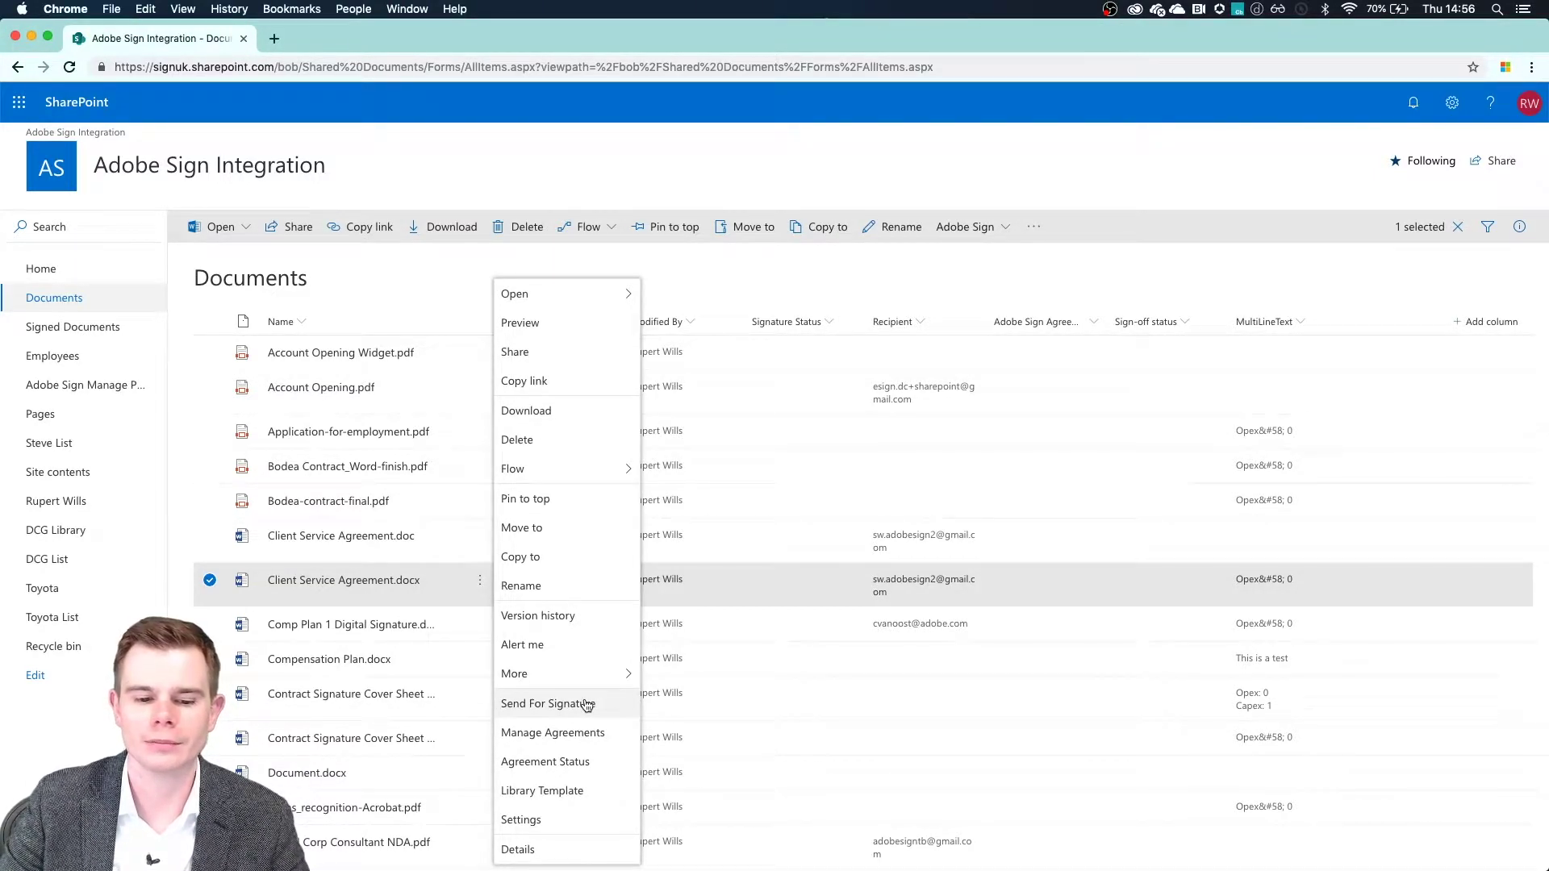
{"action": "left_click", "coordinate": [557, 713]}
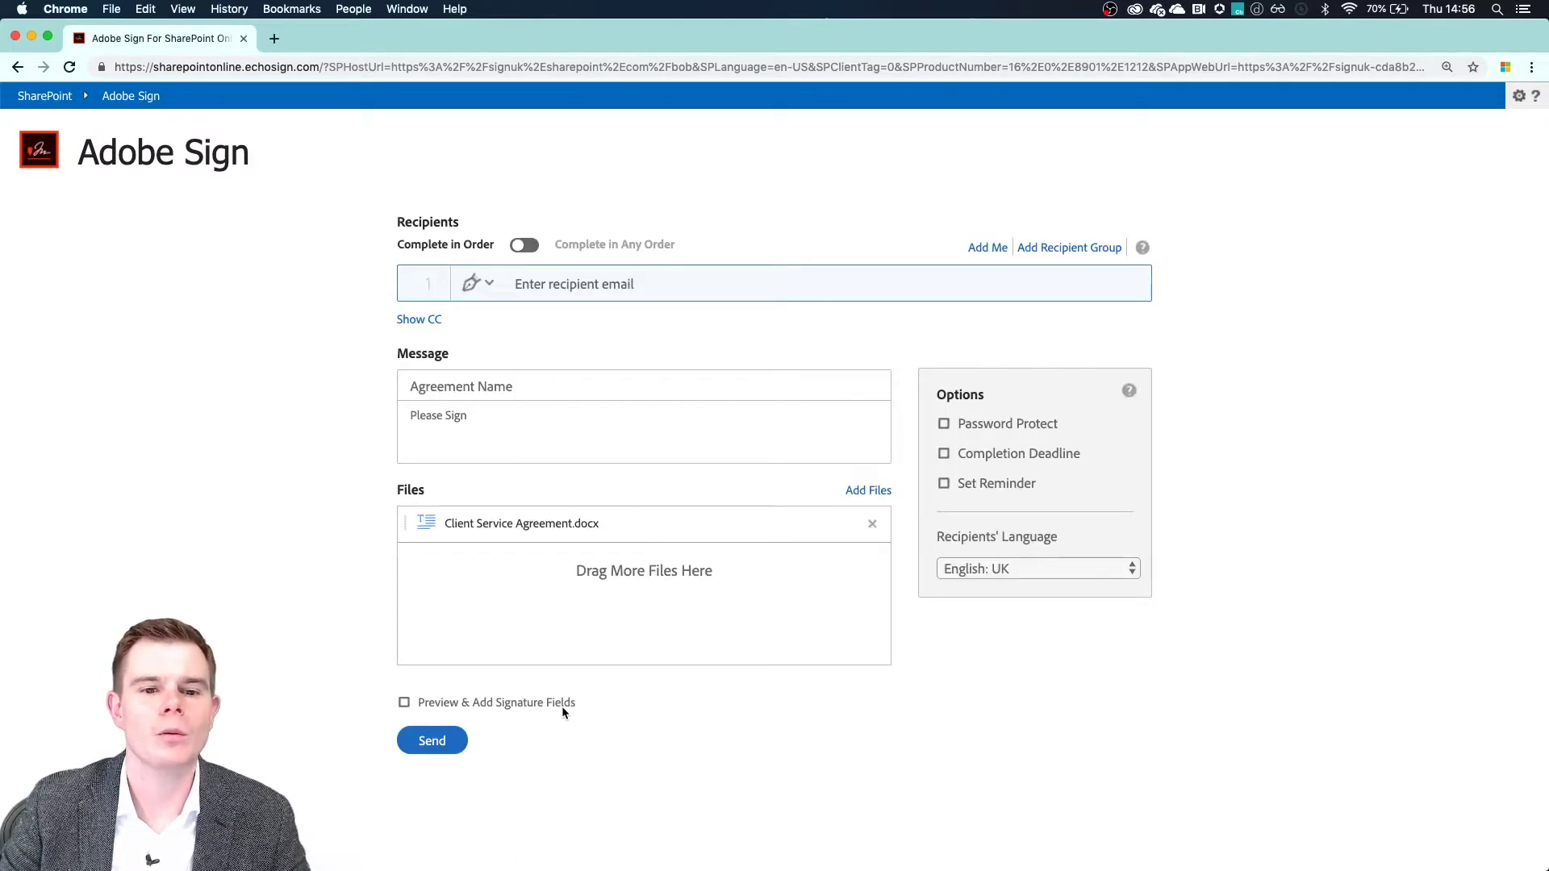
- Add the recipient's suggested Gmail address and send the agreement through Adobe Sign
{"action": "type", "text": "sw."}
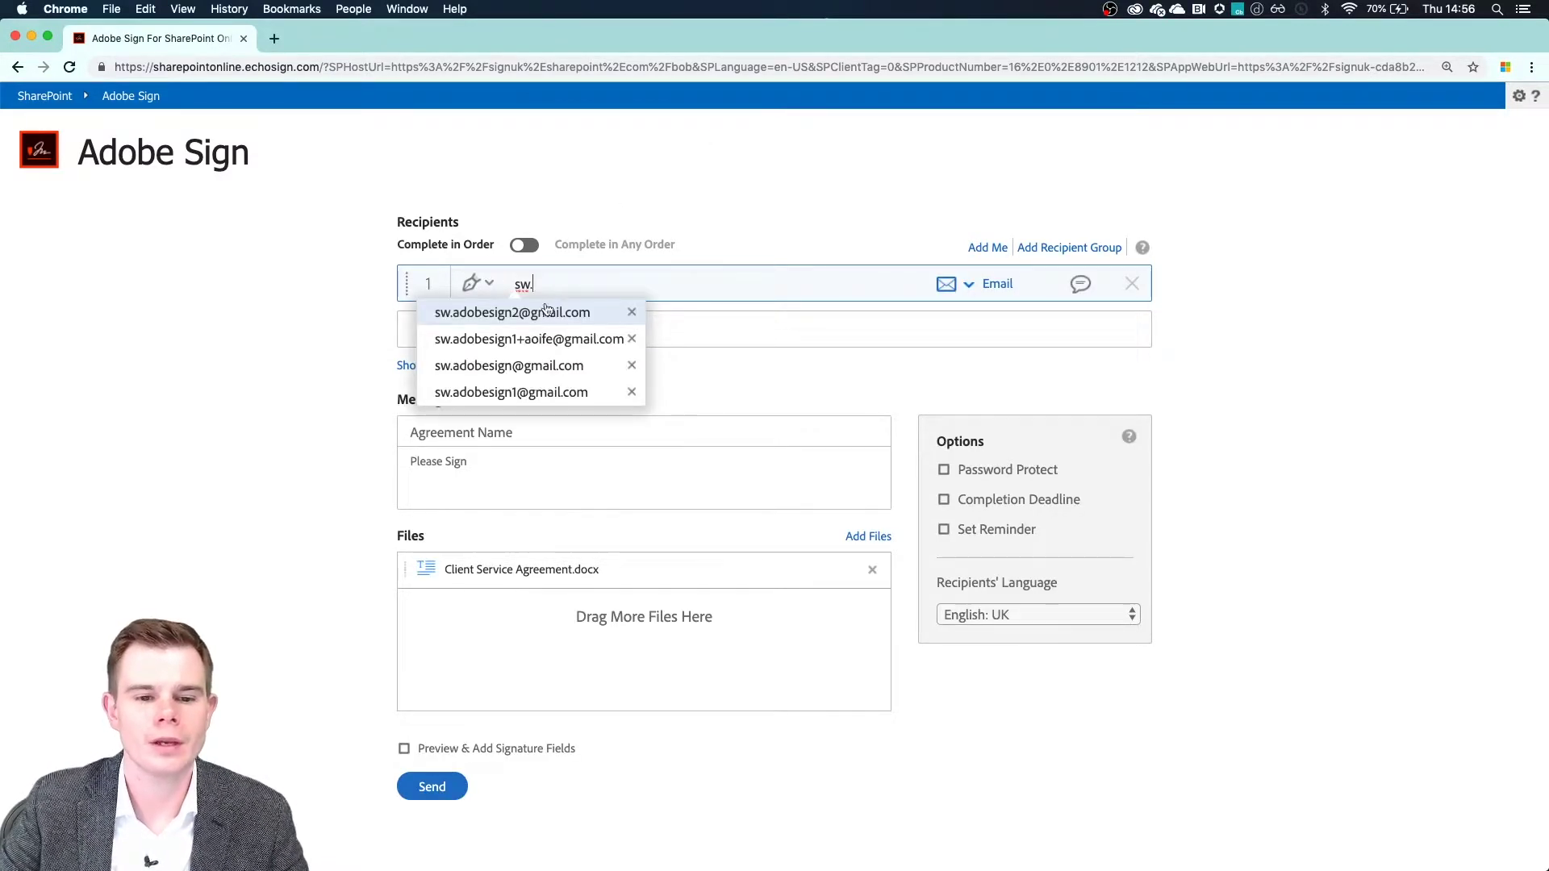
{"action": "left_click", "coordinate": [539, 313]}
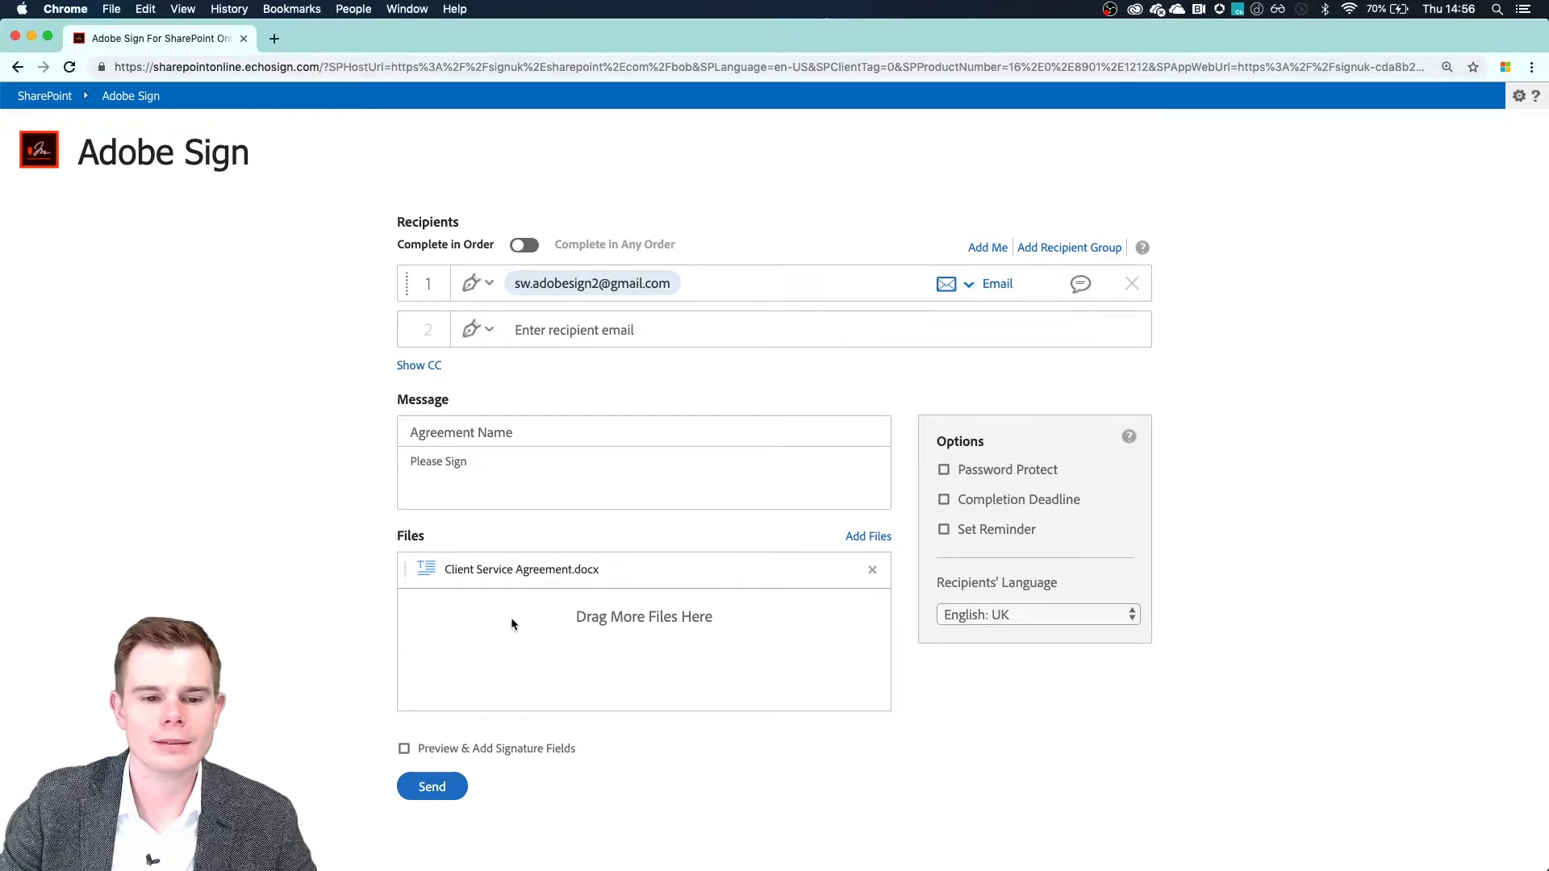
{"action": "left_click", "coordinate": [432, 787]}
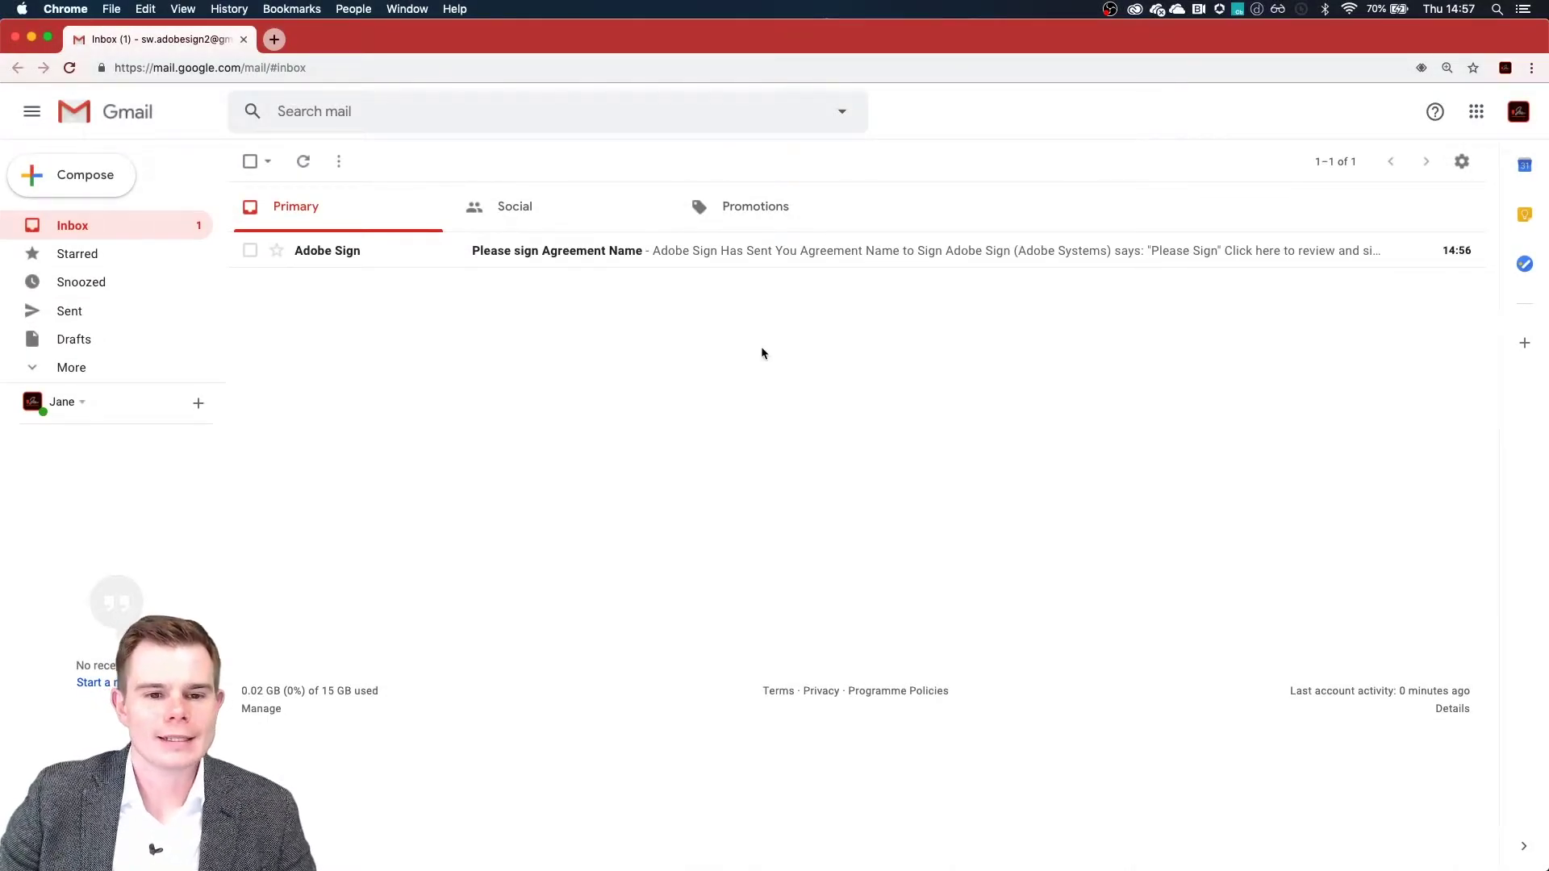
- Open the Adobe Sign 'Please sign Agreement Name' email and its review-and-sign link
{"action": "left_click", "coordinate": [550, 254]}
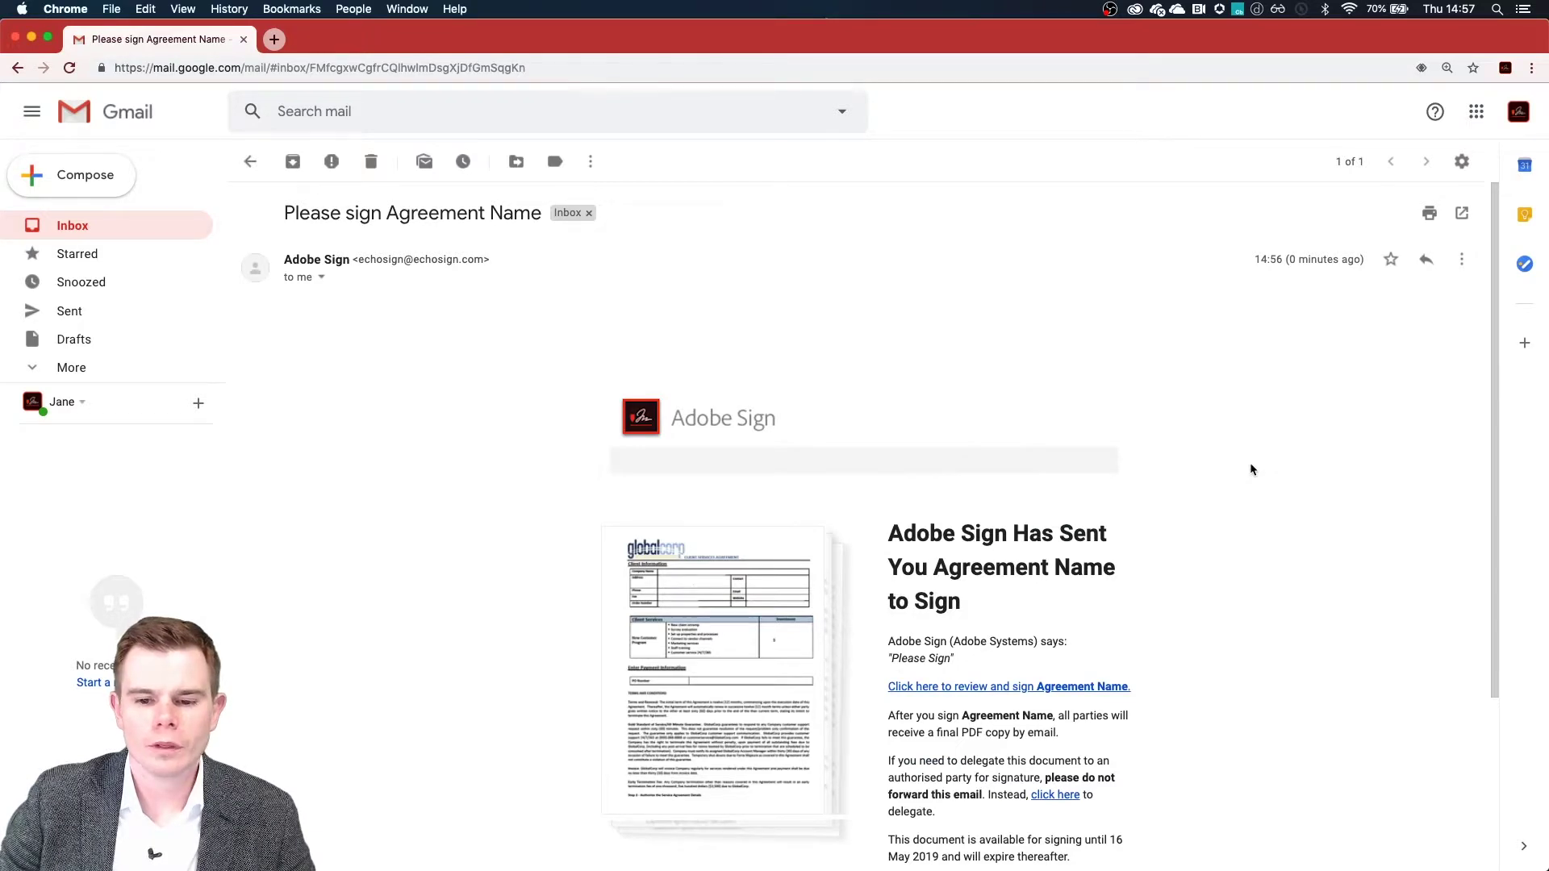
{"action": "left_click", "coordinate": [938, 687]}
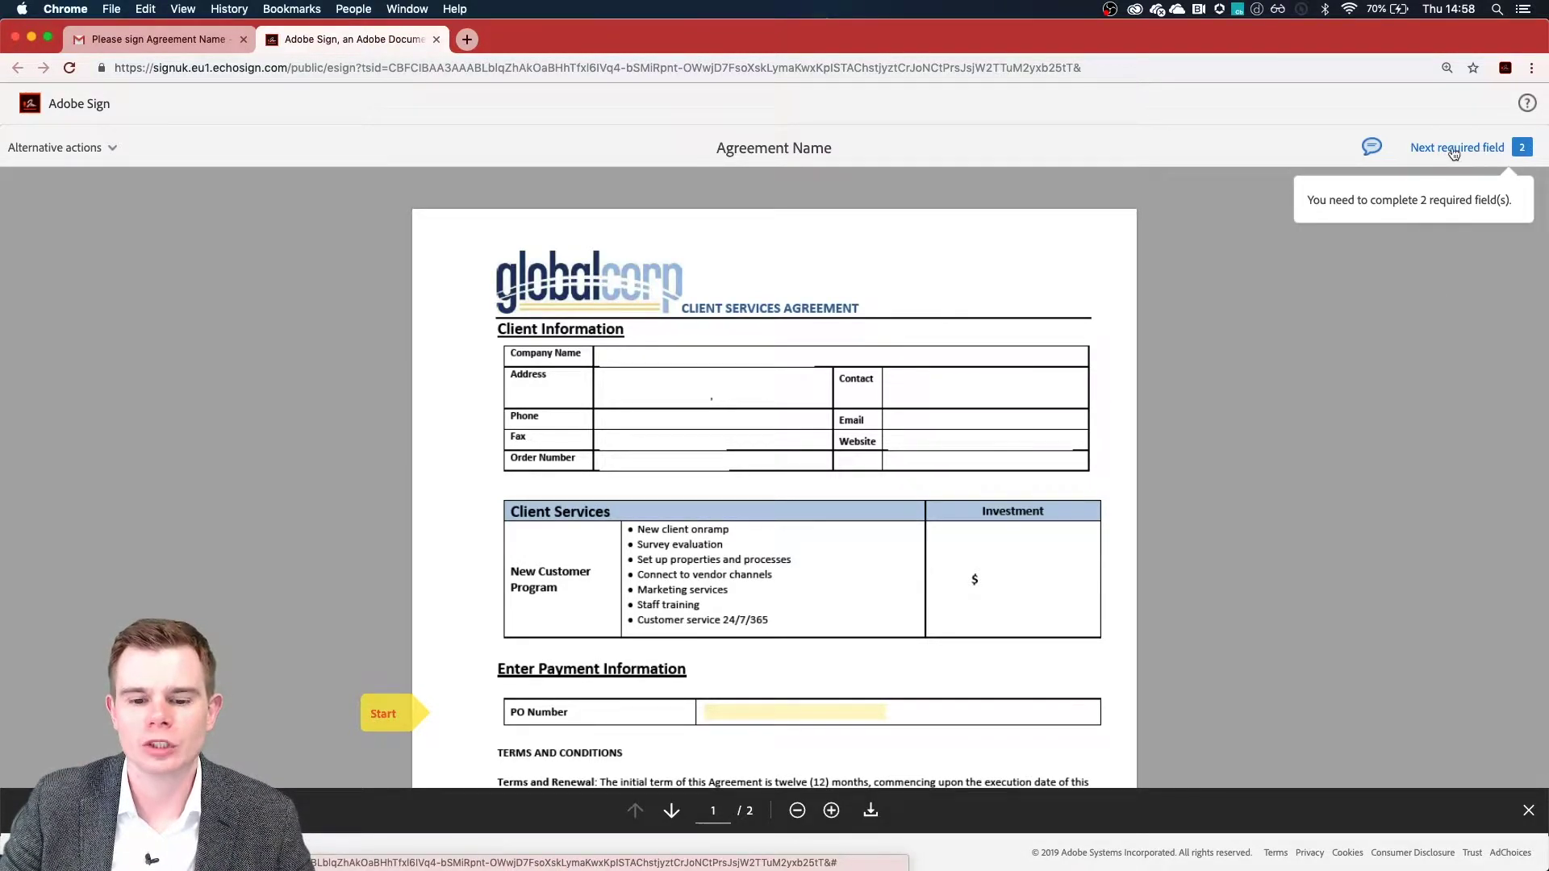
- Scroll down the loaded agreement to the PO Number field
{"action": "scroll", "coordinate": [980, 578], "scroll_direction": "down", "scroll_amount": 3}
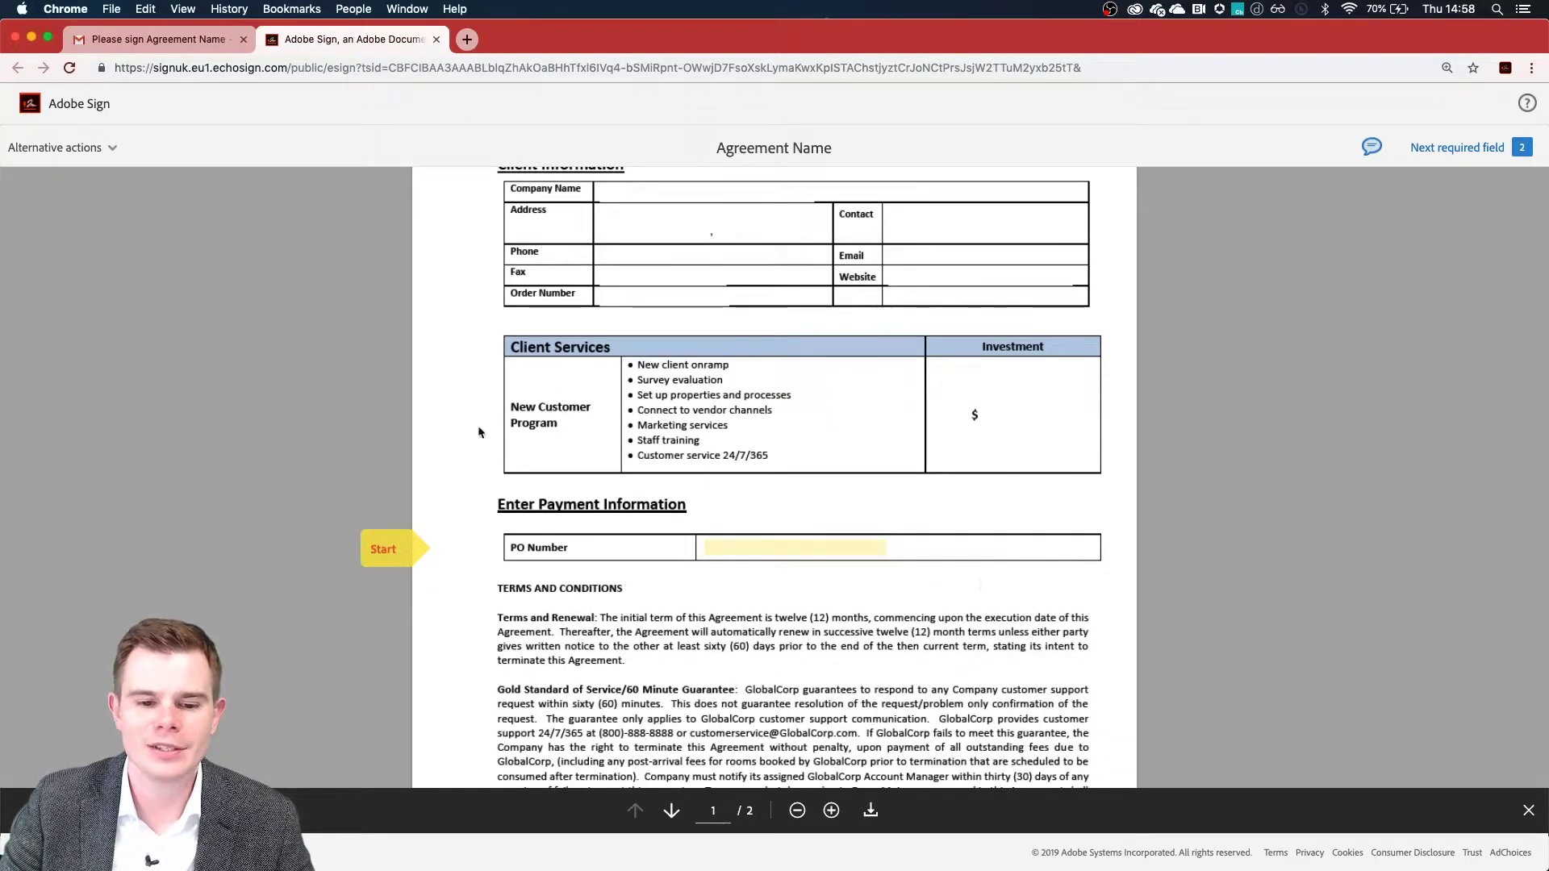
- Fill the PO Number field with 'PONumber' and review the agreement text
{"action": "left_click", "coordinate": [752, 546]}
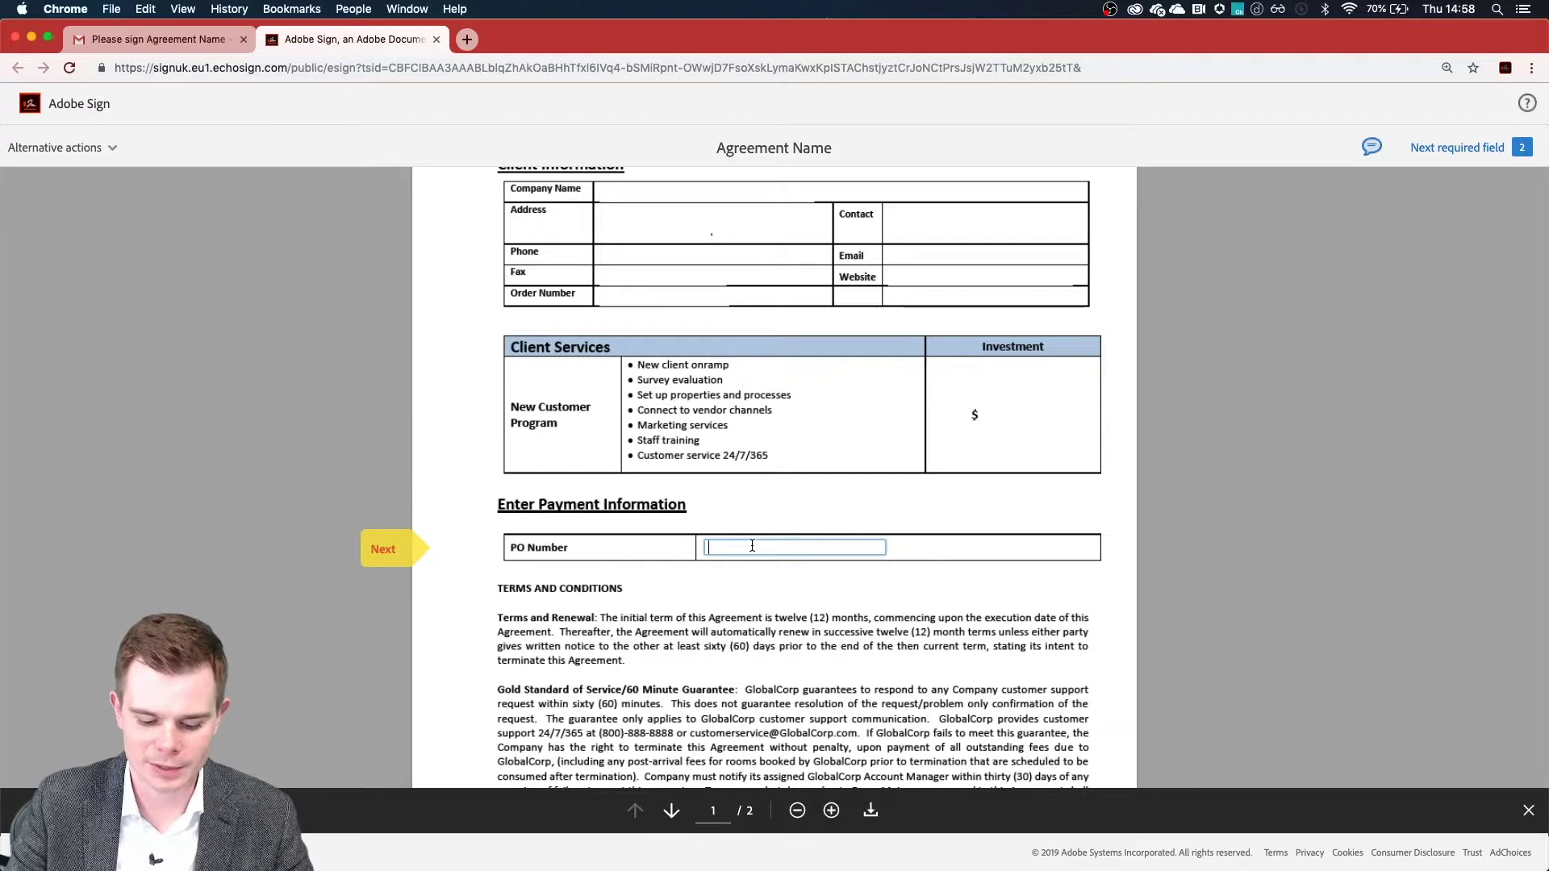
{"action": "type", "text": "PONumber"}
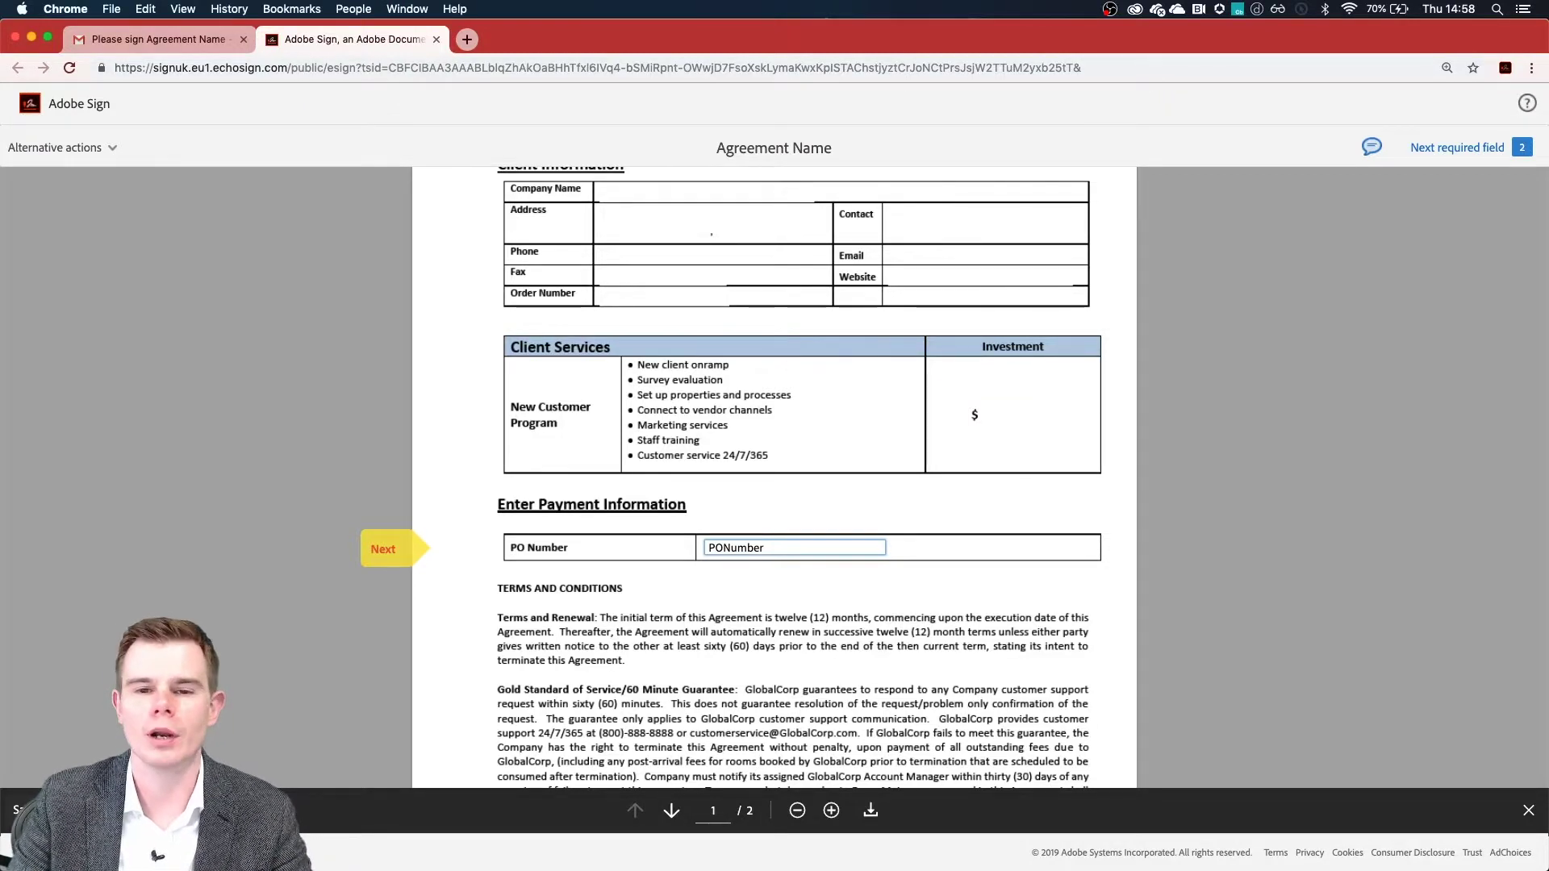
{"action": "scroll", "coordinate": [731, 510], "scroll_direction": "up", "scroll_amount": 2}
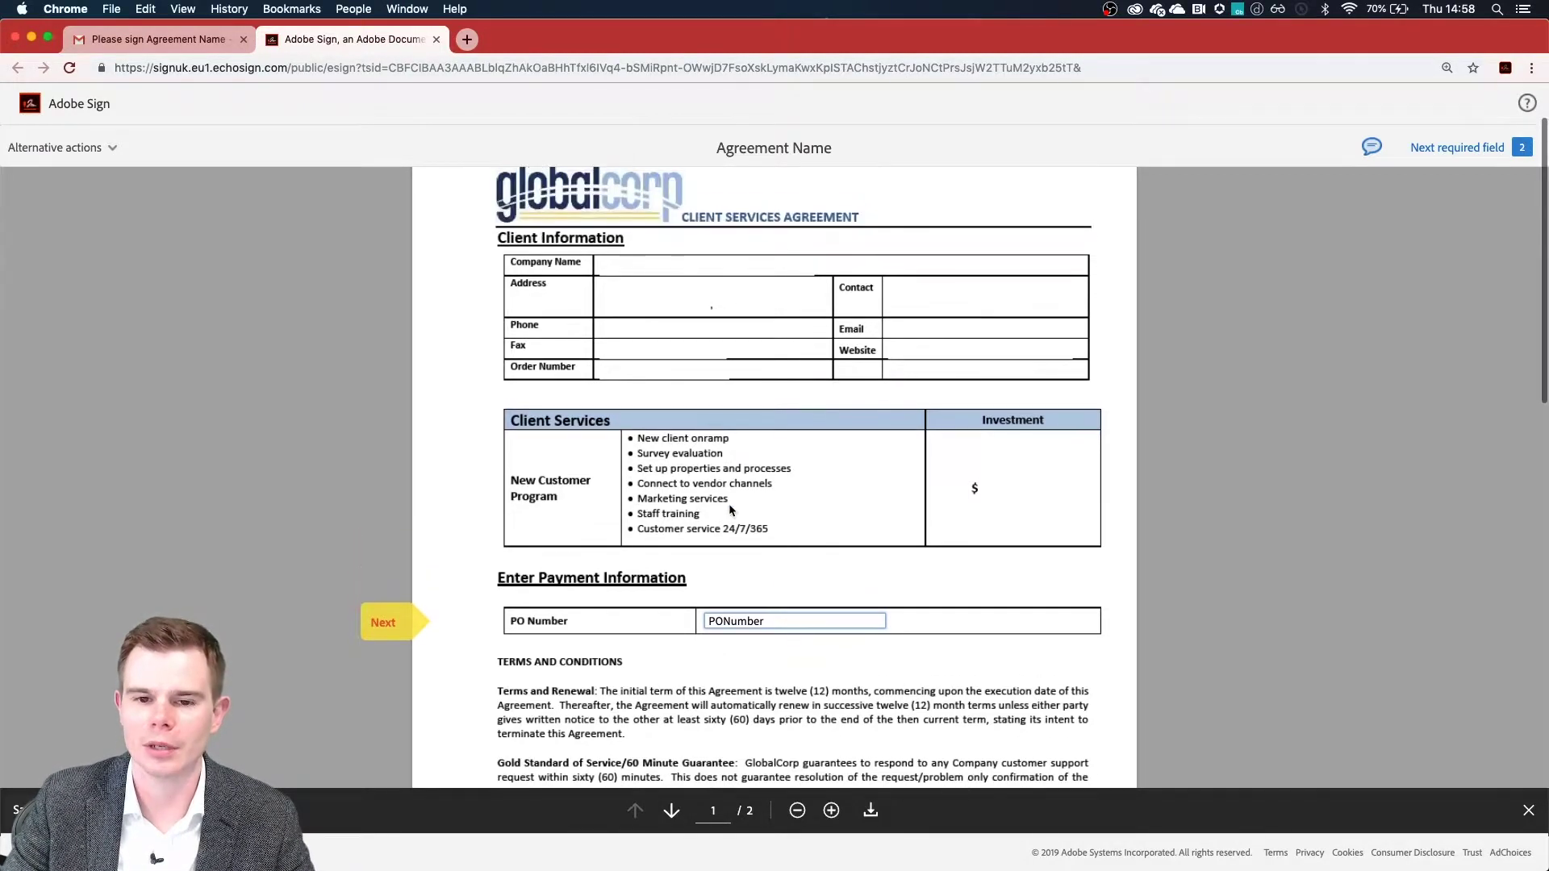
{"action": "scroll", "coordinate": [731, 509], "scroll_direction": "up", "scroll_amount": 1}
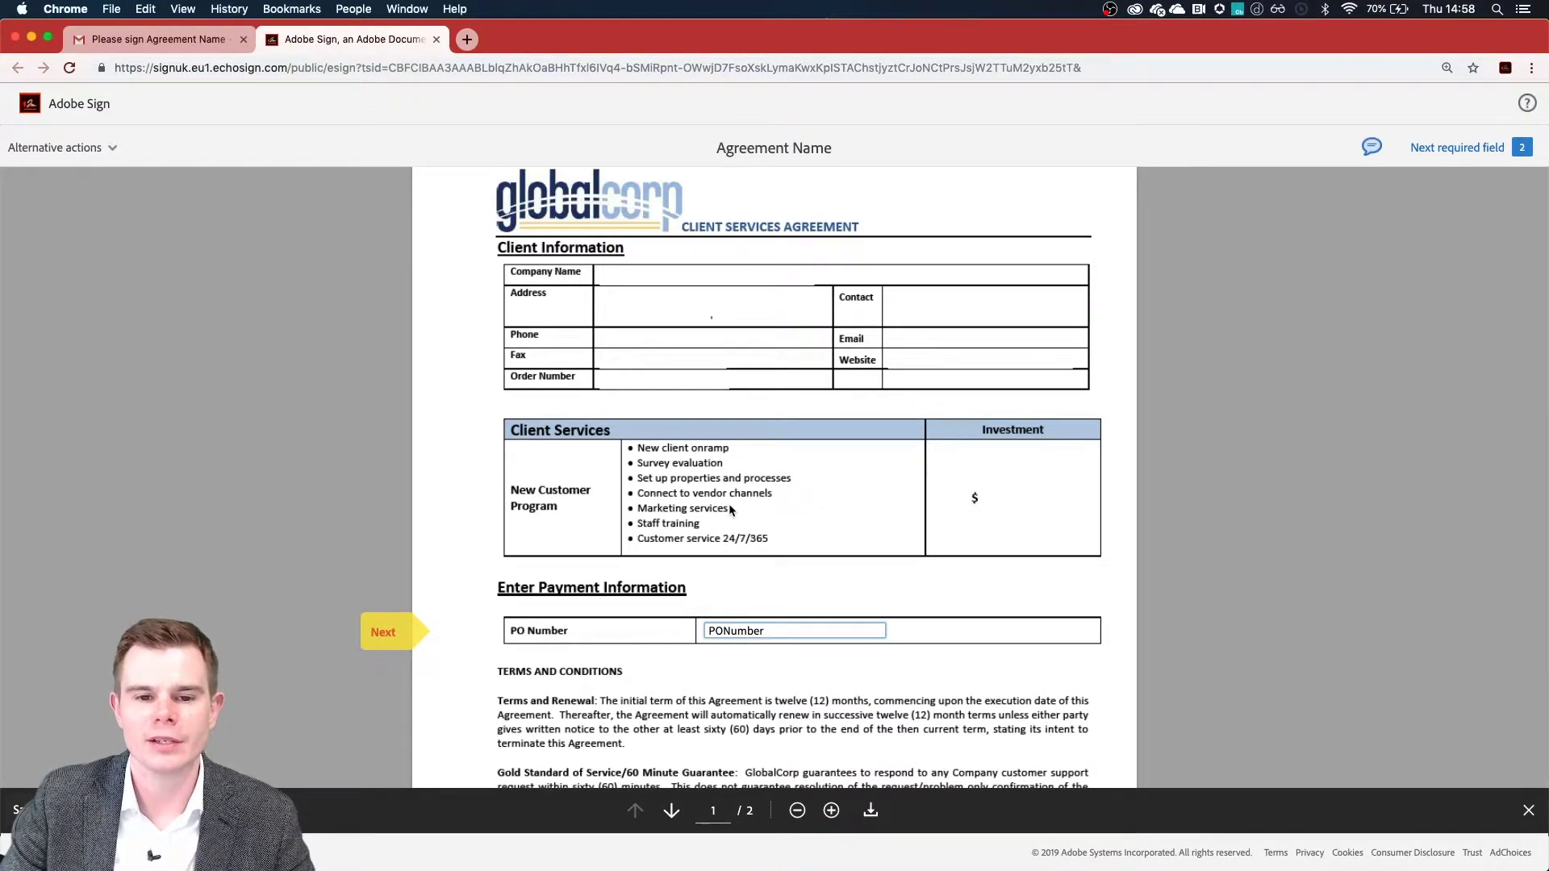
{"action": "scroll", "coordinate": [731, 509], "scroll_direction": "up", "scroll_amount": 1}
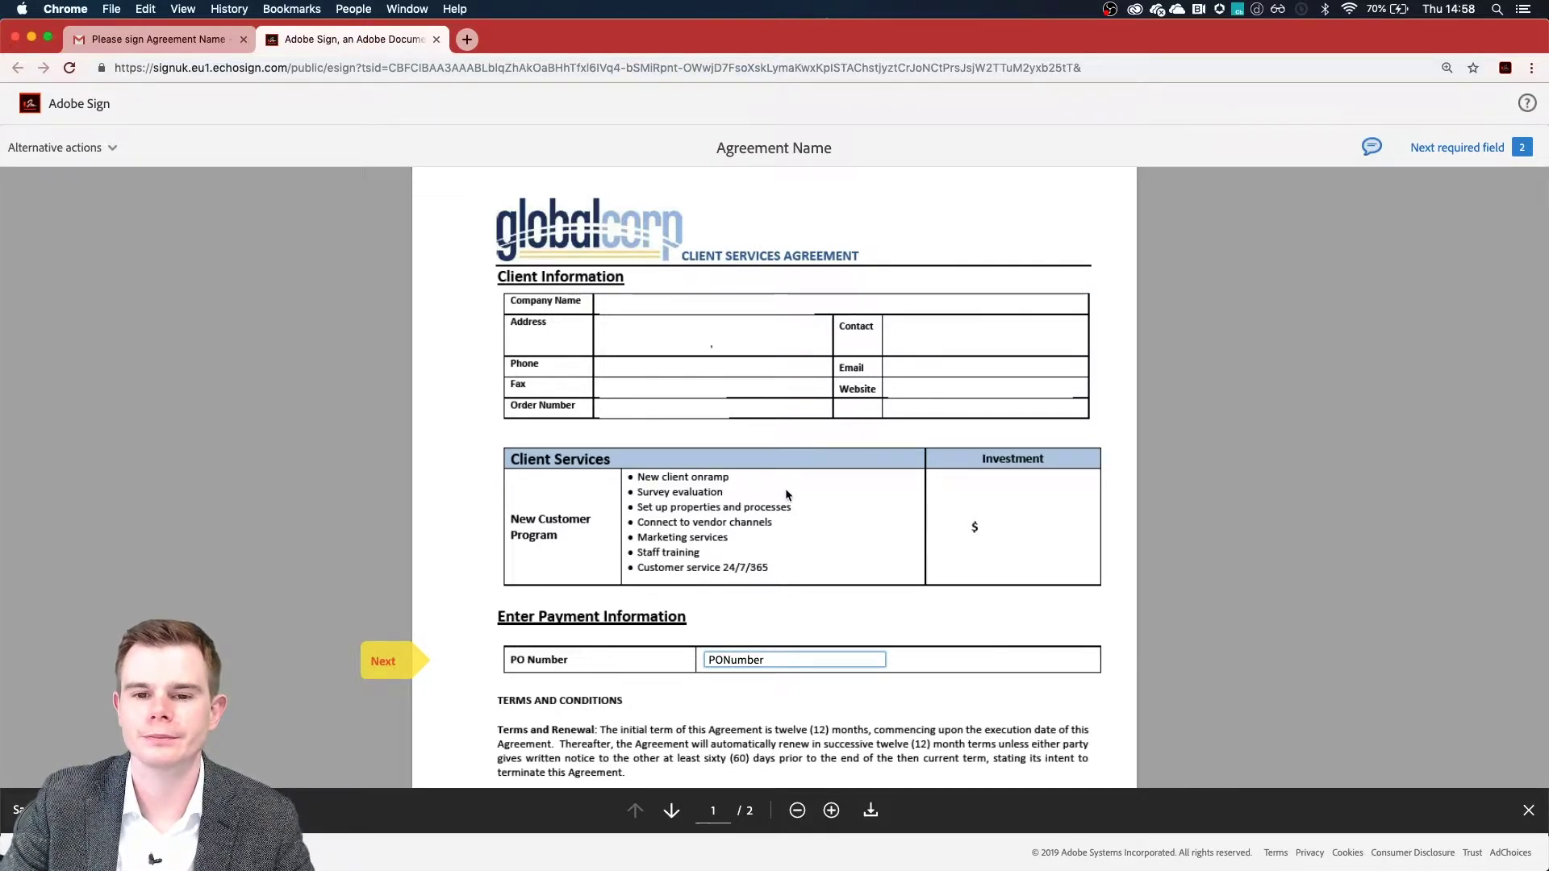
{"action": "scroll", "coordinate": [787, 493], "scroll_direction": "down", "scroll_amount": 5}
{"action": "scroll", "coordinate": [787, 493], "scroll_direction": "down", "scroll_amount": 6}
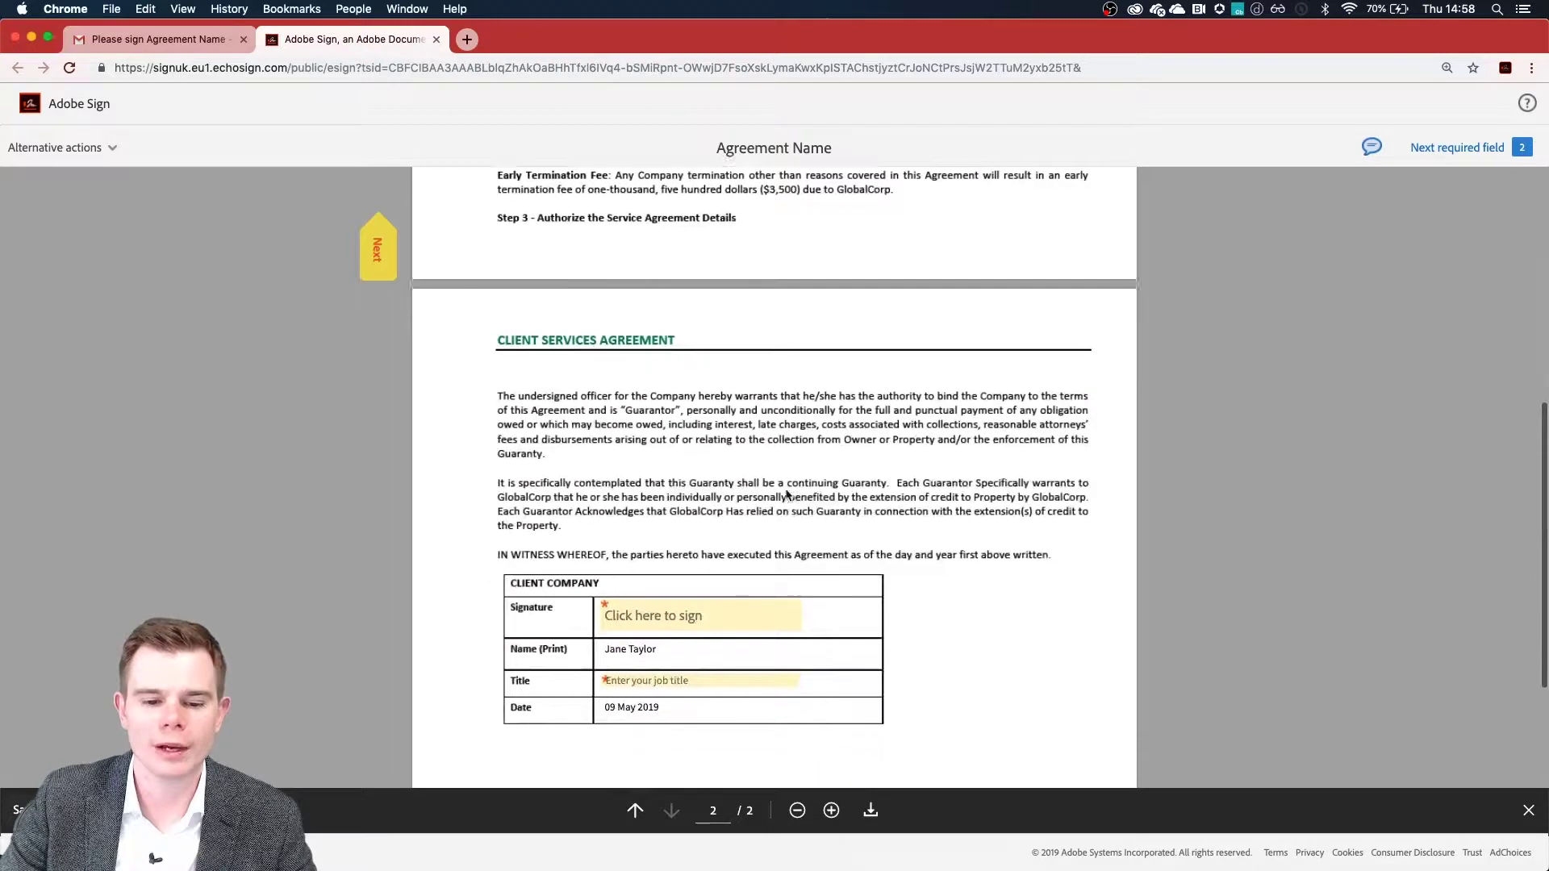
- Enter 'T' as the signer's job title and open the signature field's entry
{"action": "left_click", "coordinate": [673, 499]}
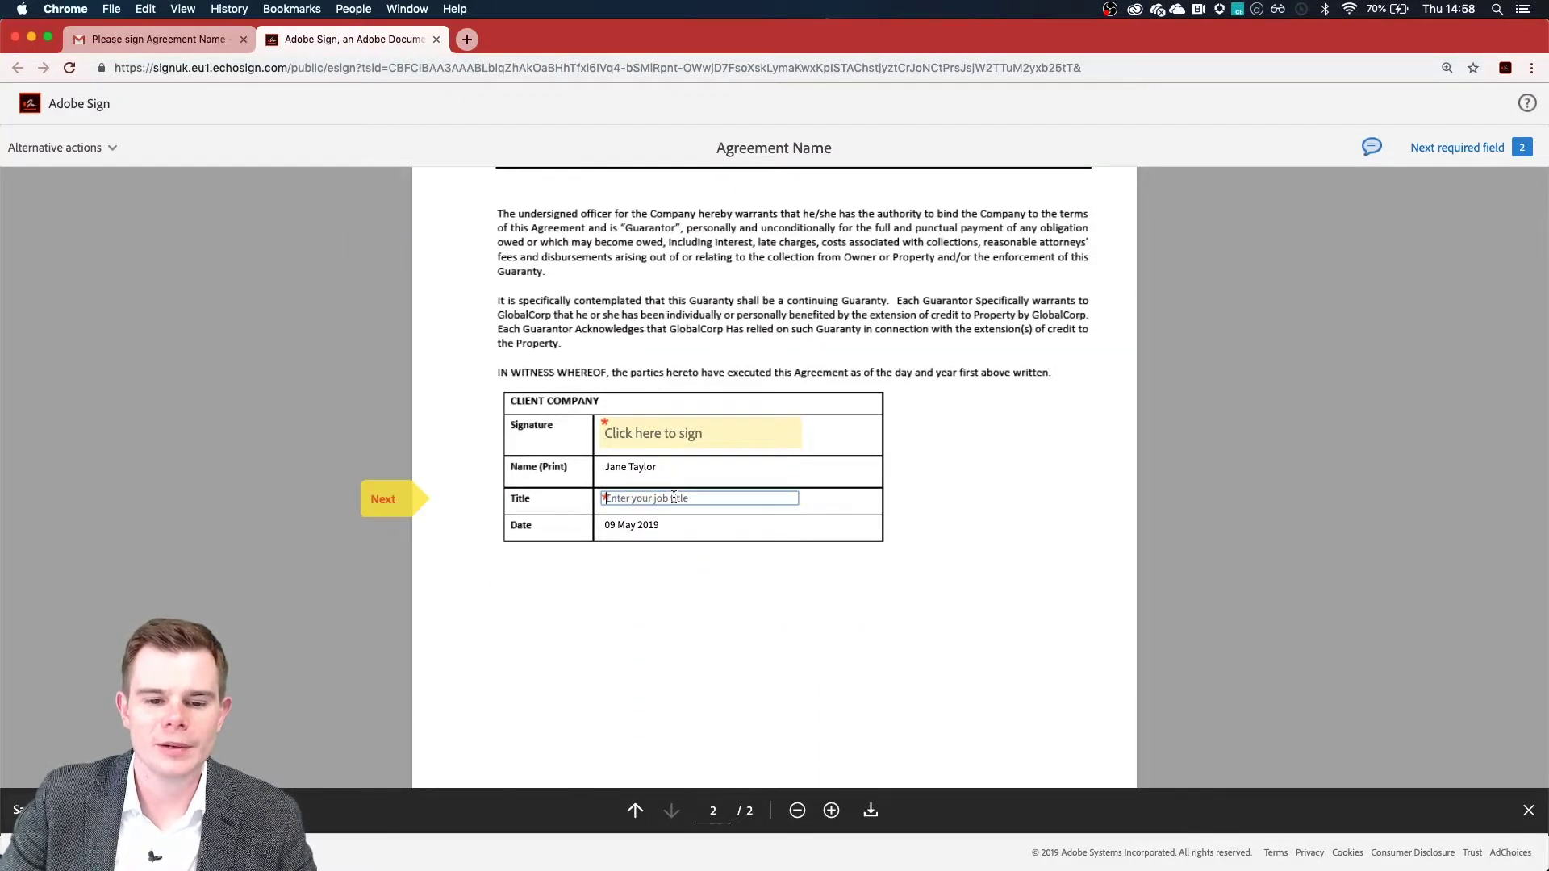
{"action": "type", "text": "T"}
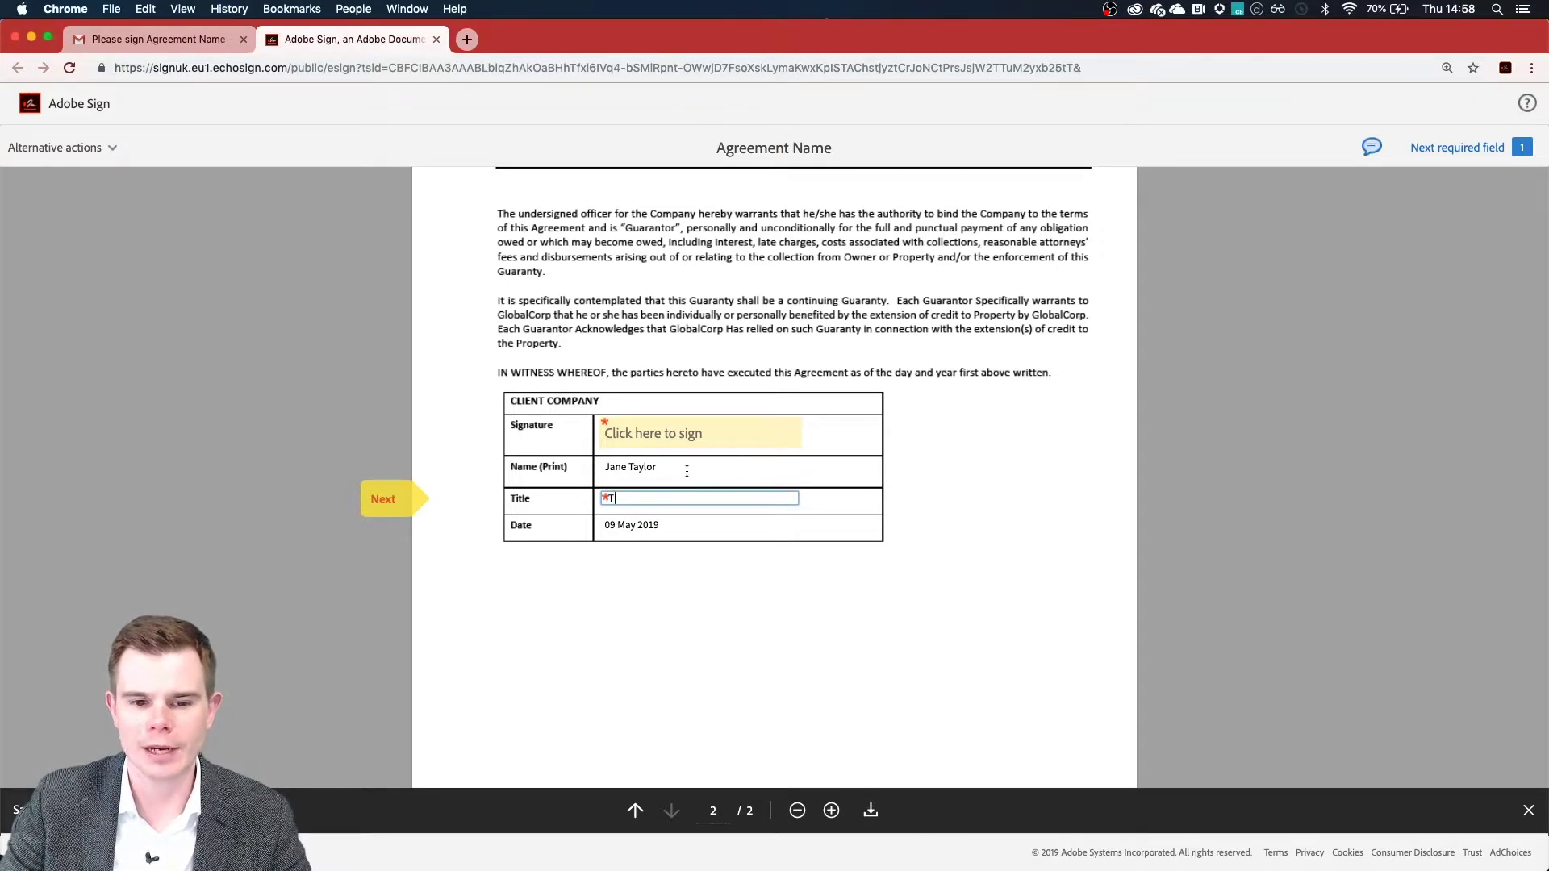
{"action": "left_click", "coordinate": [618, 437]}
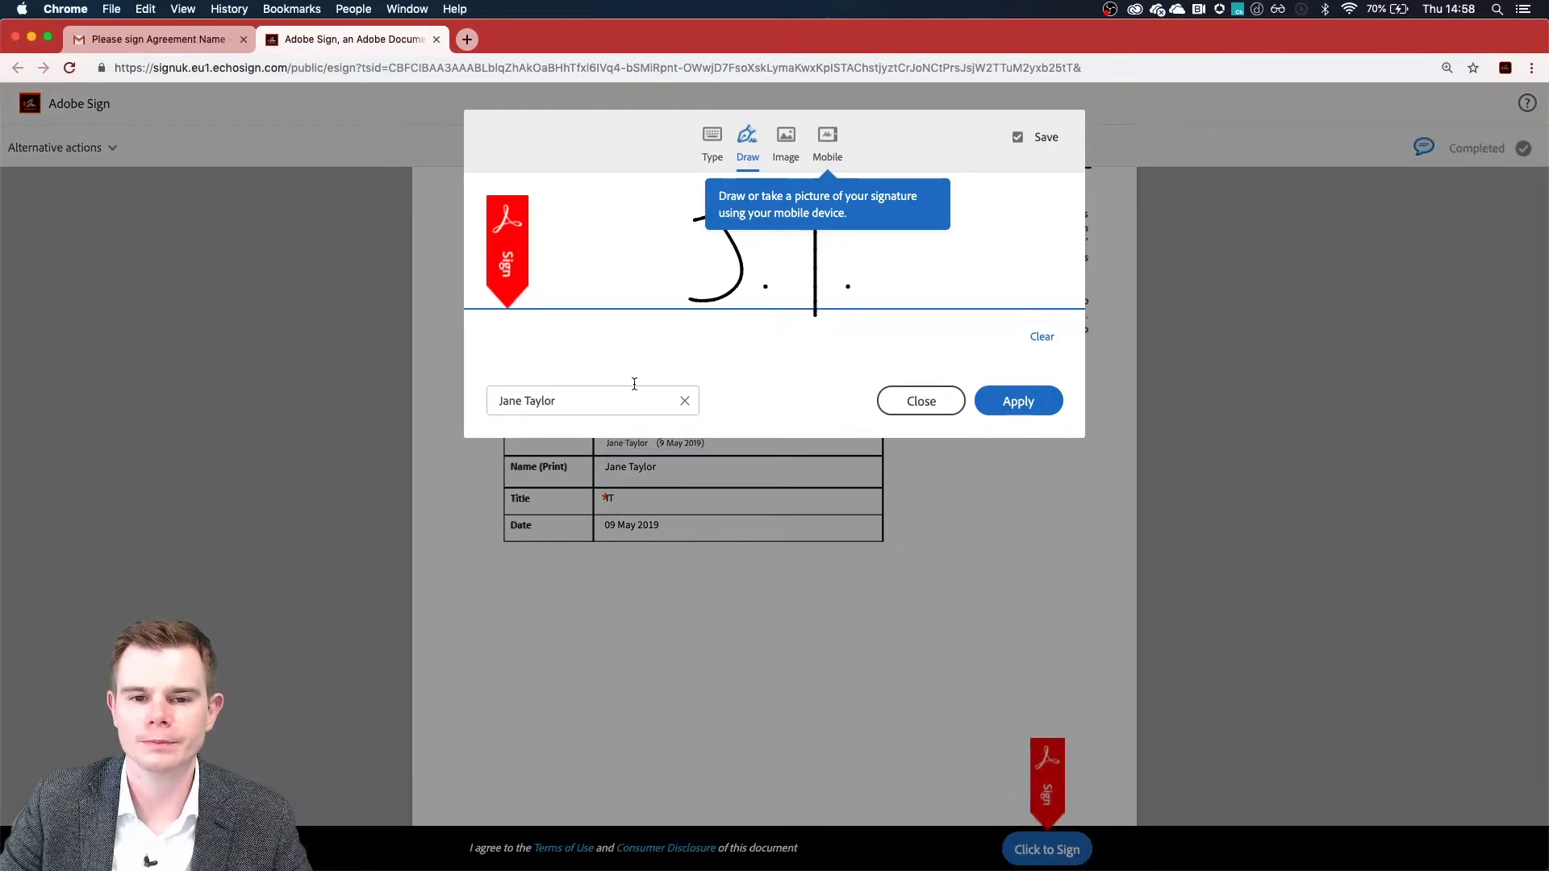
- Try a typed-name signature, entering 'hello' and deleting its last character
{"action": "left_click", "coordinate": [716, 142]}
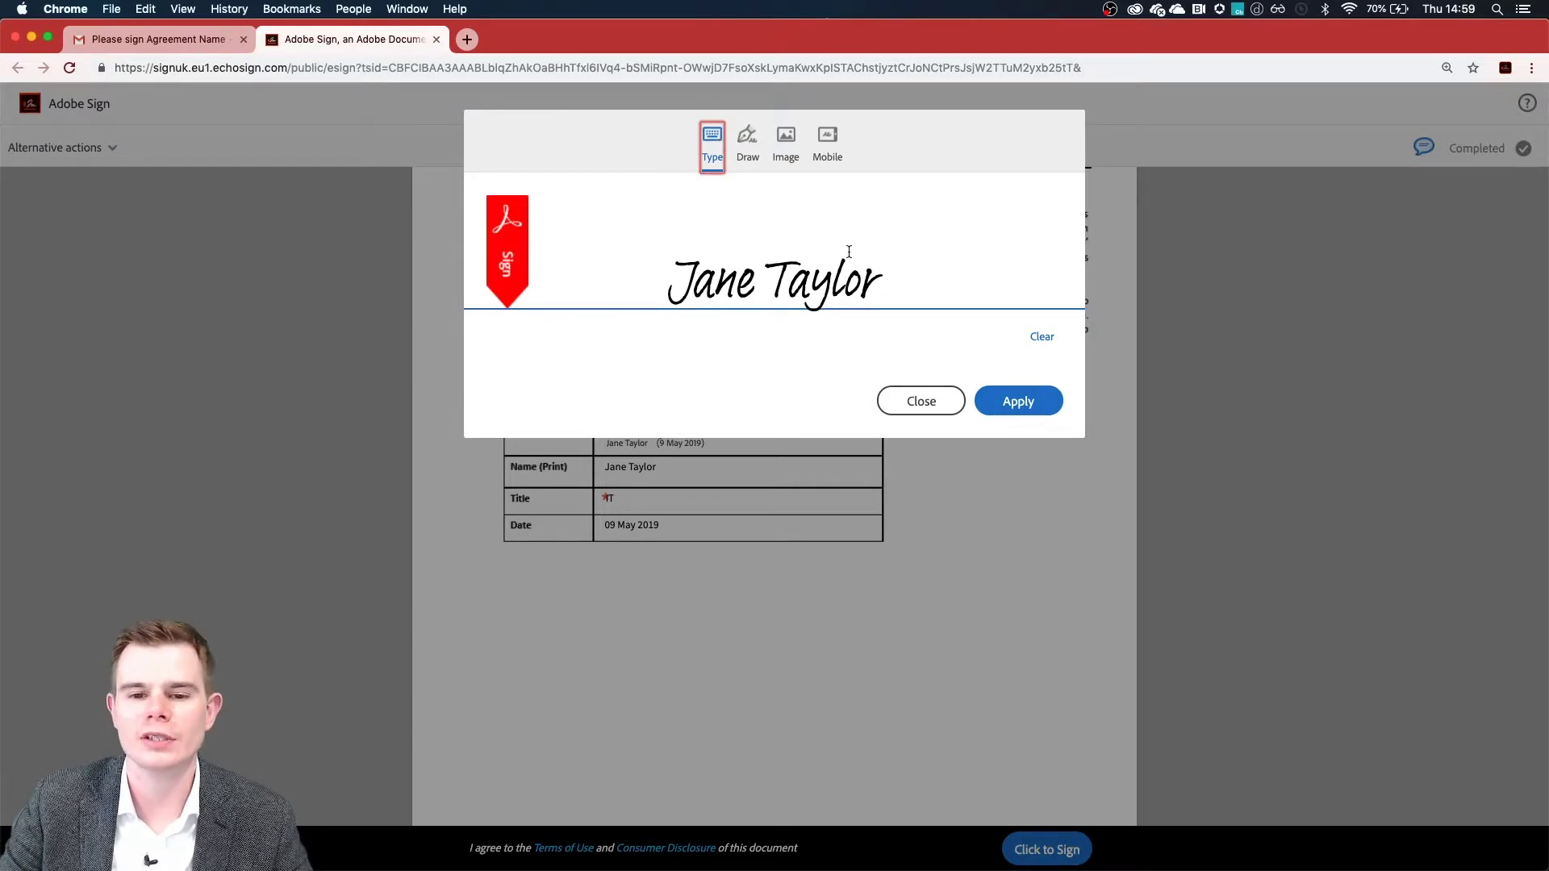
{"action": "type", "text": "hello"}
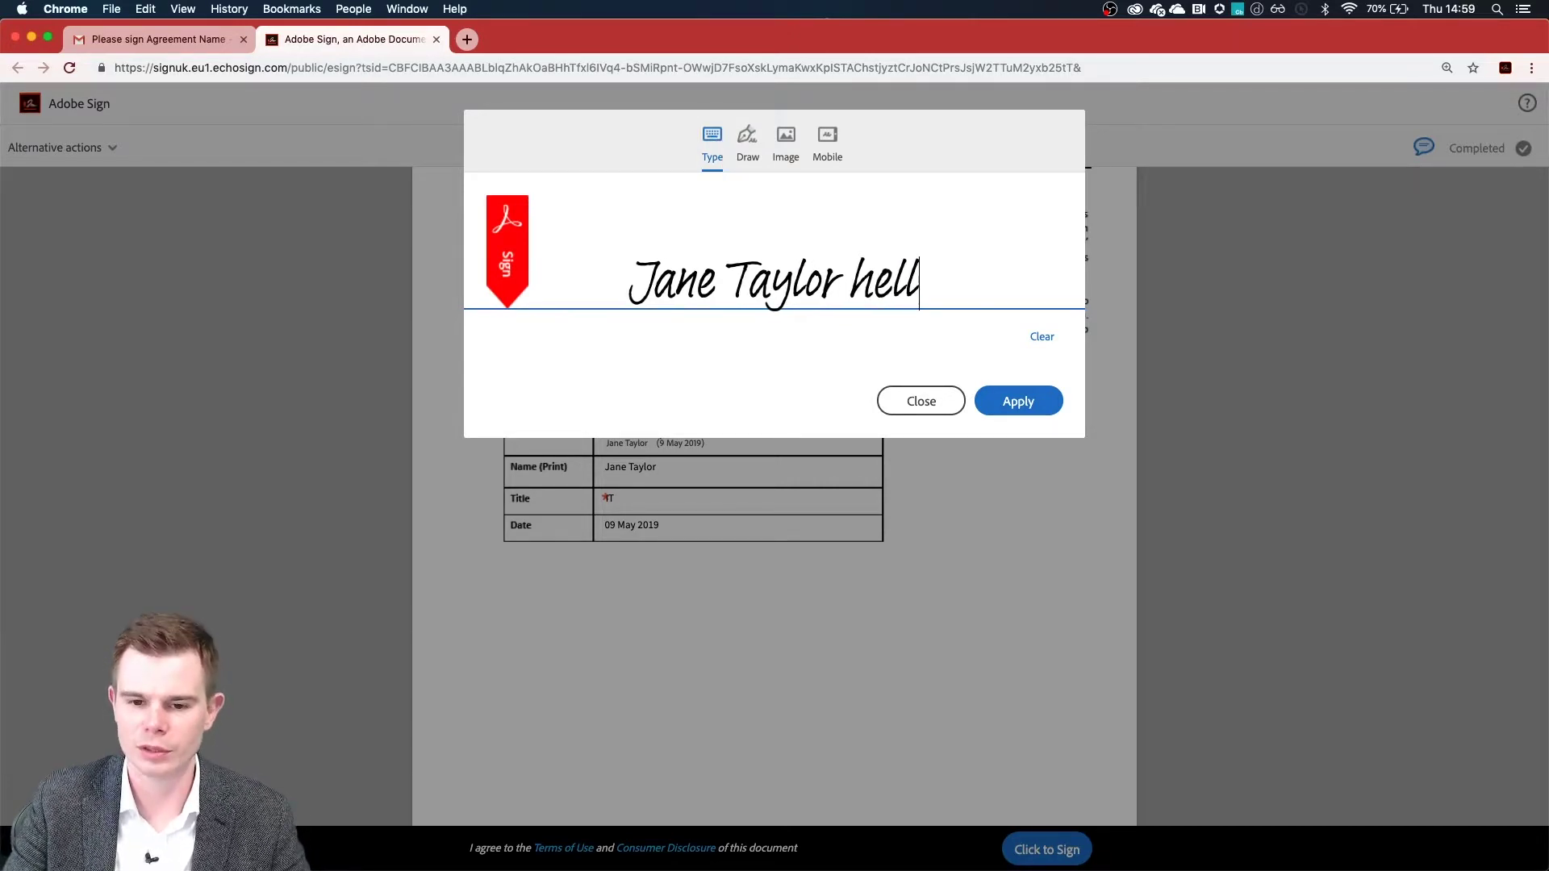
{"action": "key", "text": "BackSpace"}
{"action": "key", "text": "BackSpace"}
{"action": "key", "text": "BackSpace"}
{"action": "key", "text": "BackSpace"}
{"action": "key", "text": "BackSpace"}
{"action": "key", "text": "BackSpace"}
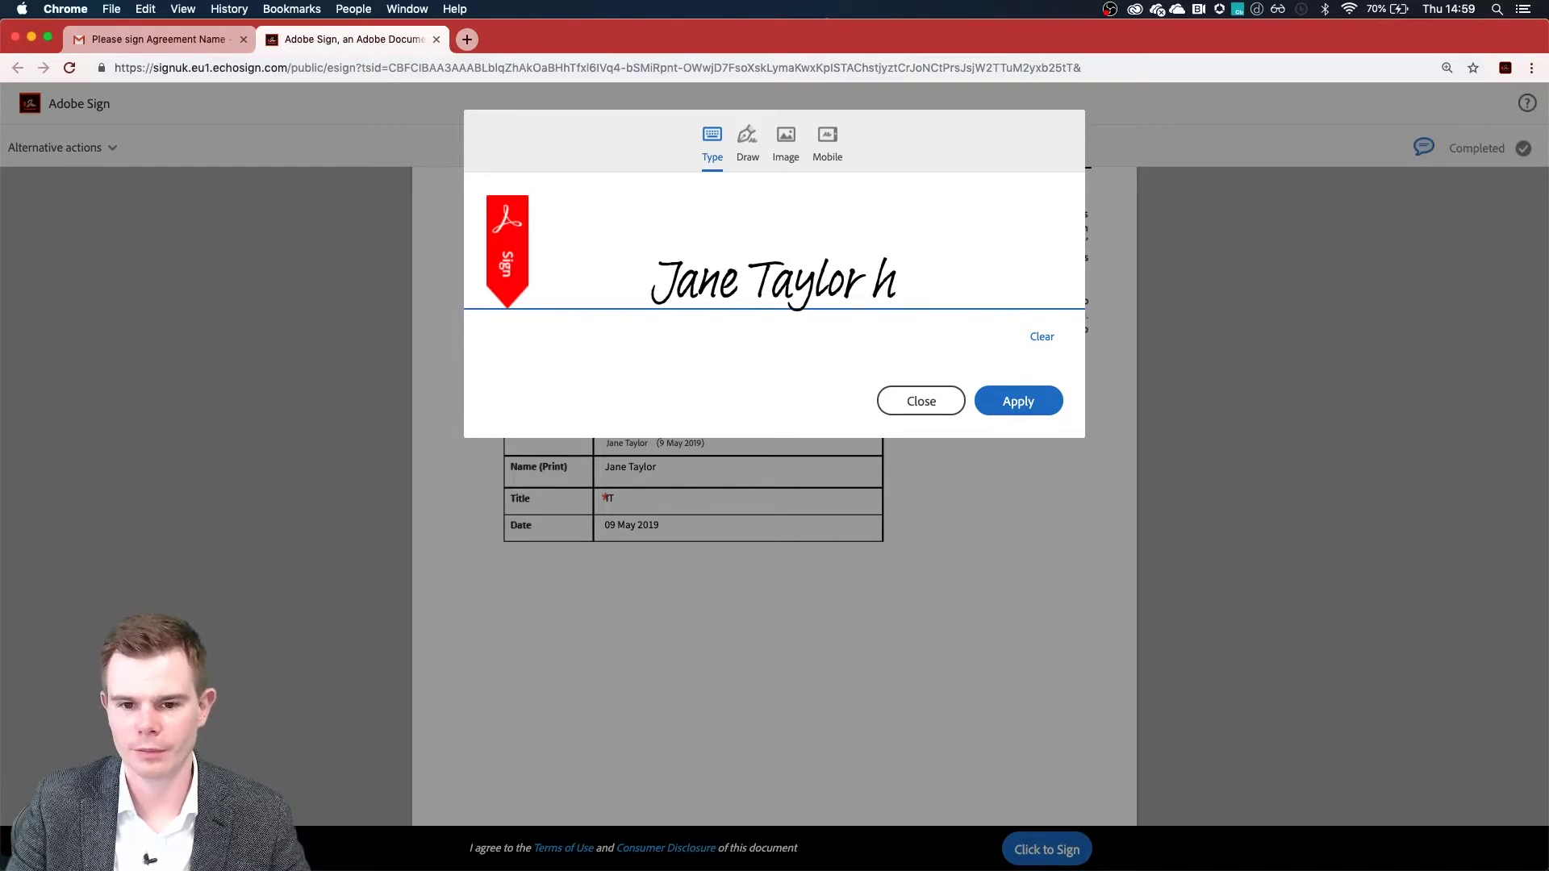
- Clear the drawn signature and redraw new initials by hand
{"action": "left_click", "coordinate": [748, 145]}
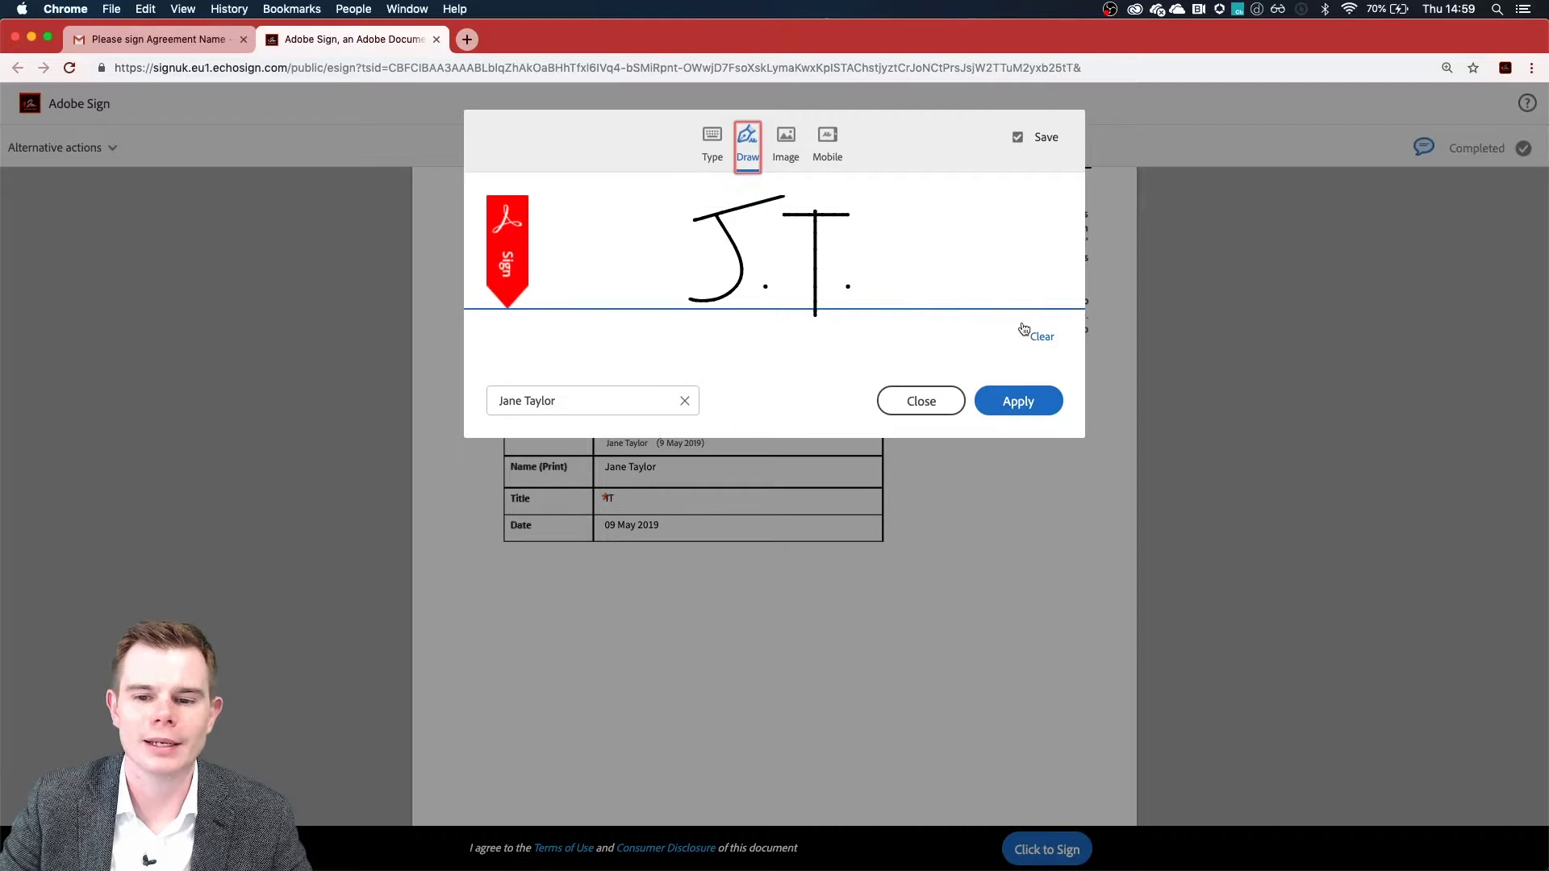
{"action": "left_click", "coordinate": [1031, 335]}
{"action": "left_click_drag", "start_coordinate": [728, 211], "coordinate": [672, 289]}
{"action": "mouse_move", "coordinate": [697, 235]}
{"action": "left_mouse_down"}
{"action": "mouse_move", "coordinate": [736, 197]}
{"action": "mouse_move", "coordinate": [813, 299]}
{"action": "left_mouse_up"}
{"action": "left_click", "coordinate": [770, 282]}
{"action": "left_click_drag", "start_coordinate": [775, 218], "coordinate": [882, 196]}
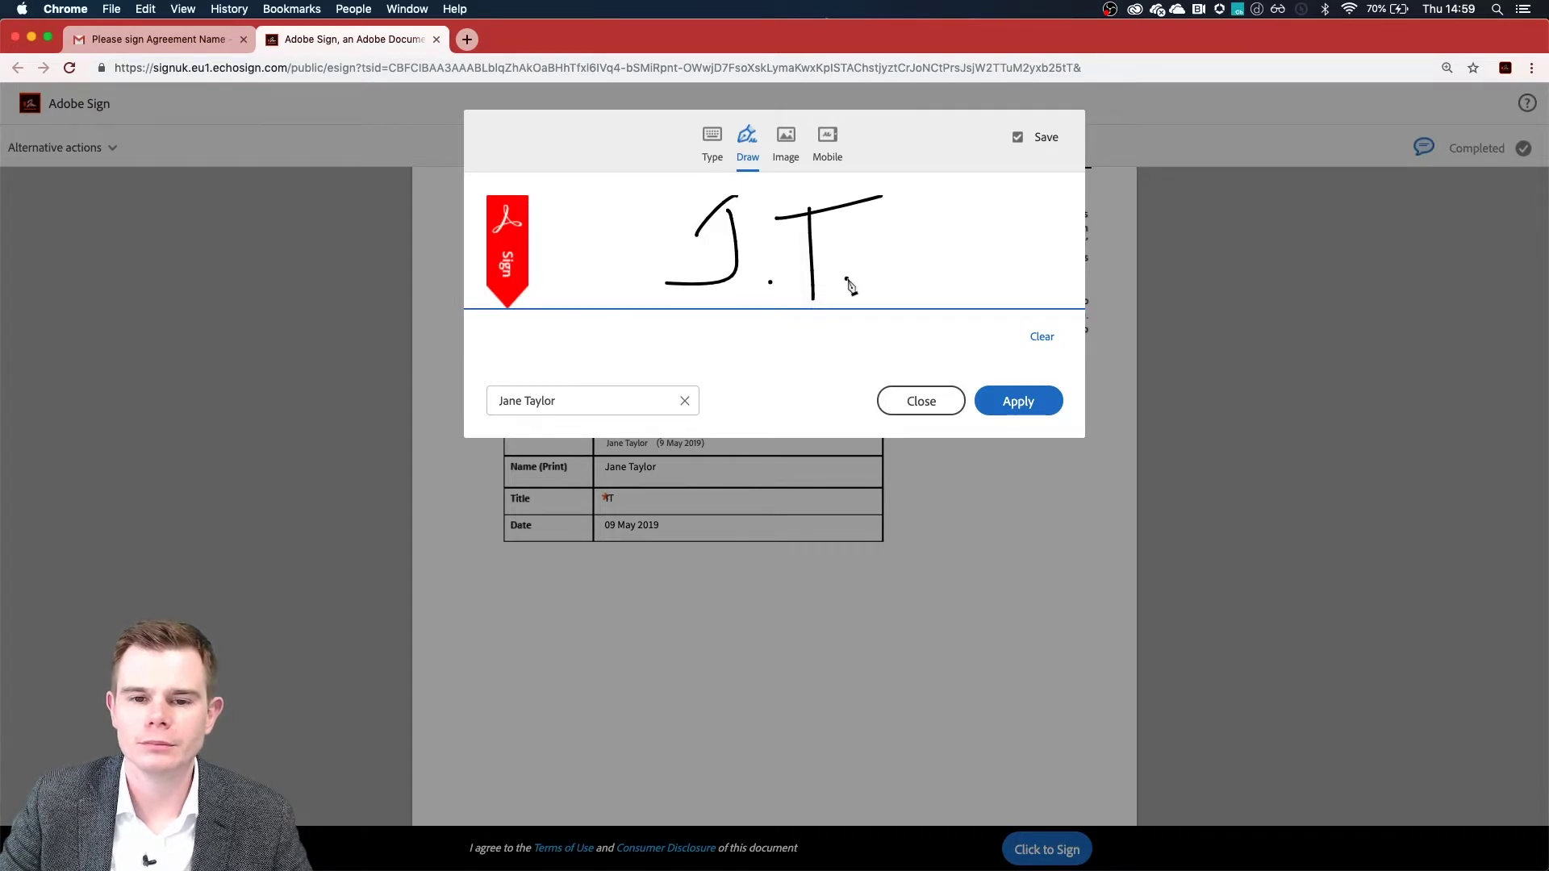
- Check the Image and Mobile options, then apply the typed-name signature to the field
{"action": "left_click", "coordinate": [790, 149]}
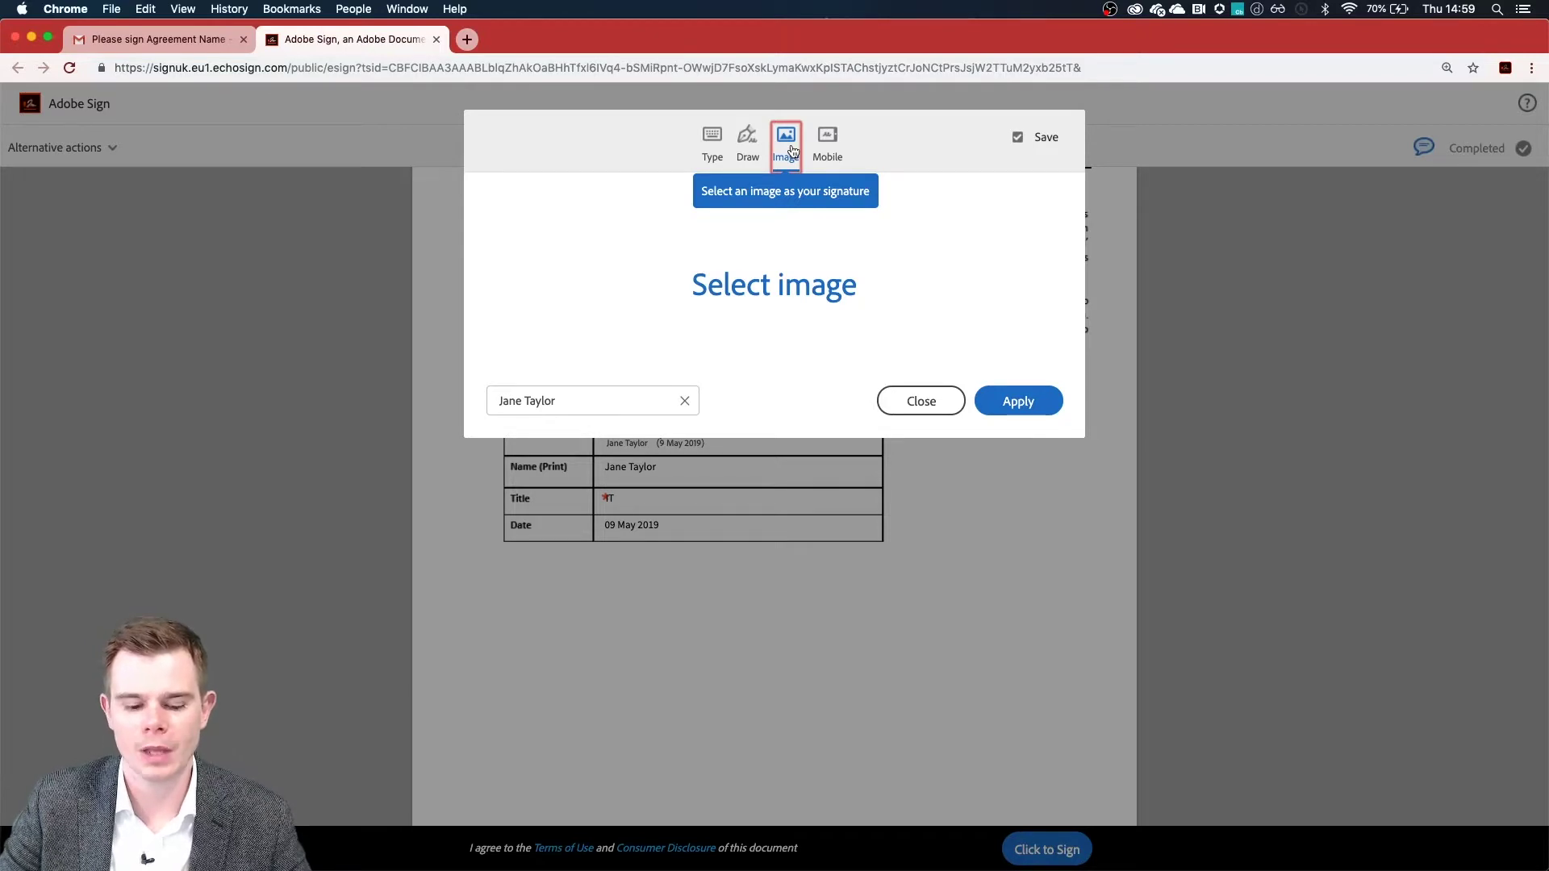
{"action": "left_click", "coordinate": [836, 146]}
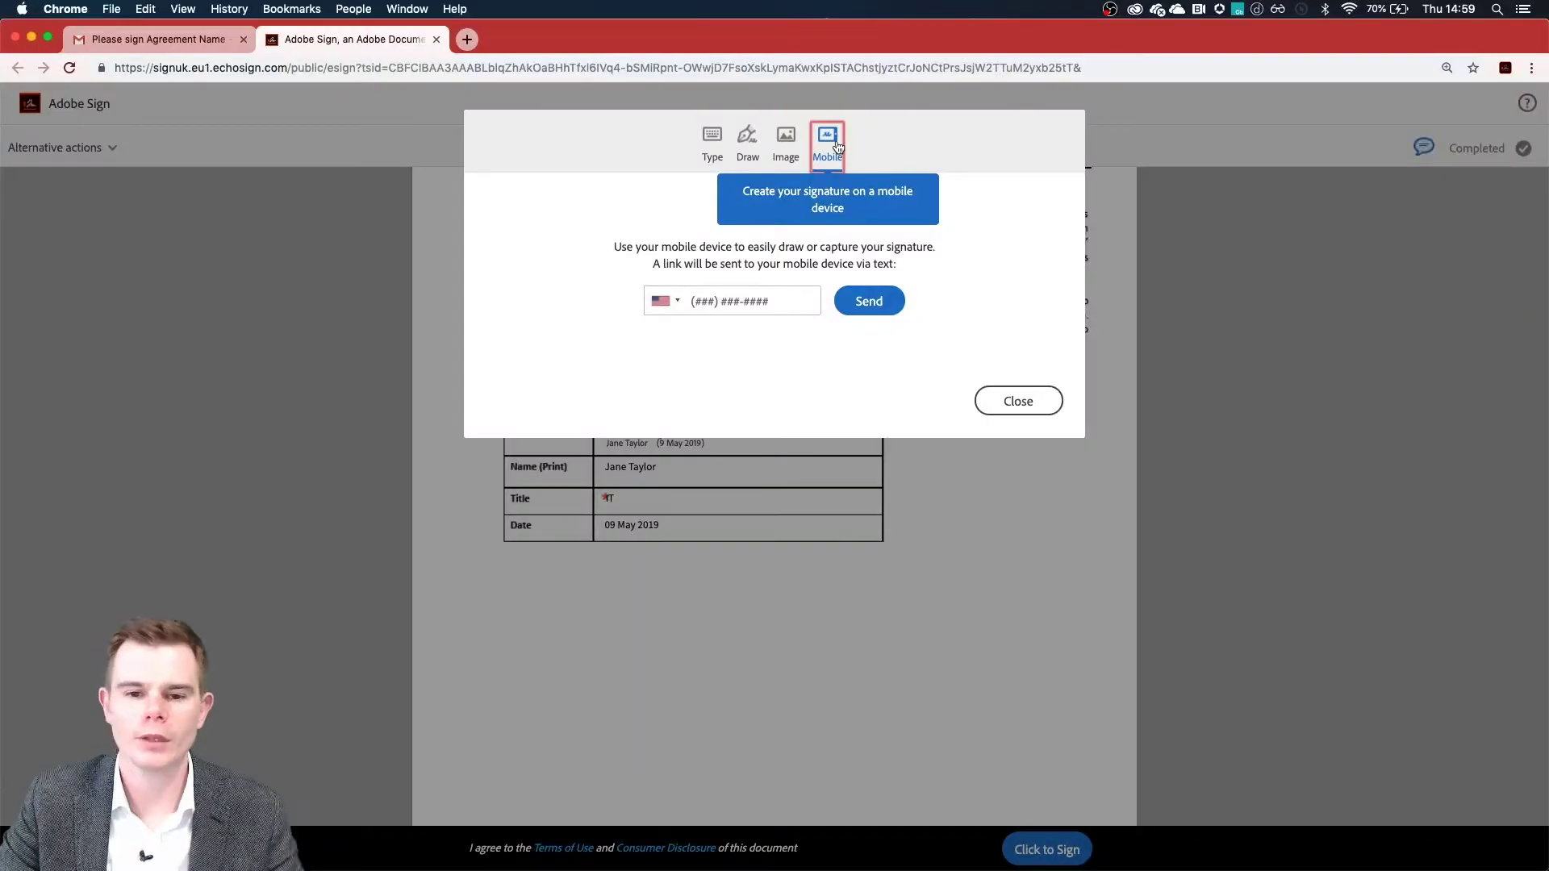
{"action": "left_click", "coordinate": [713, 138]}
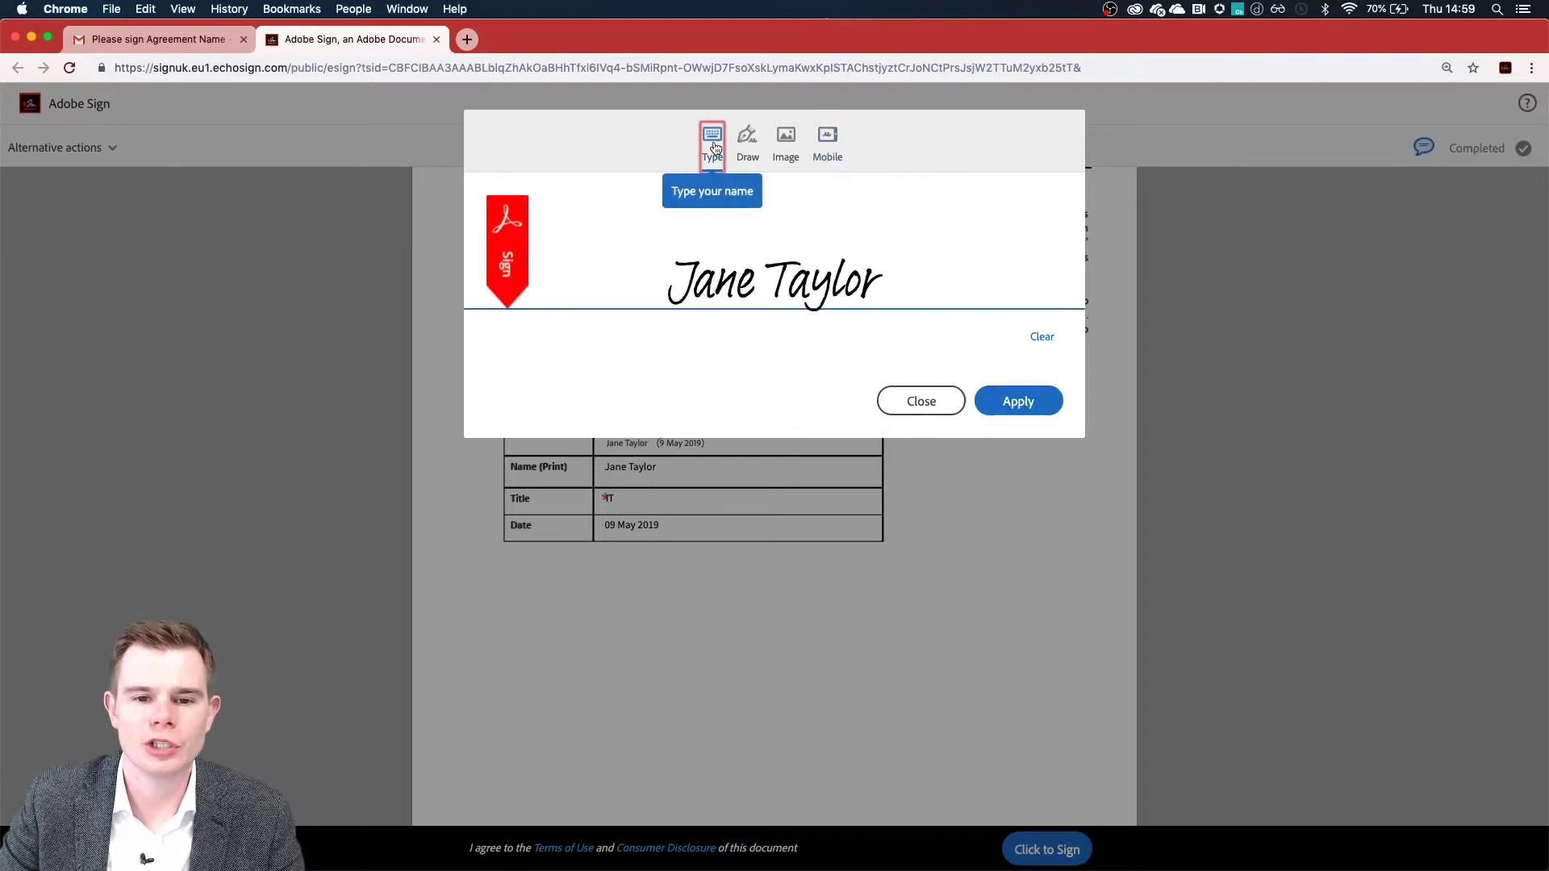
{"action": "left_click", "coordinate": [1013, 401]}
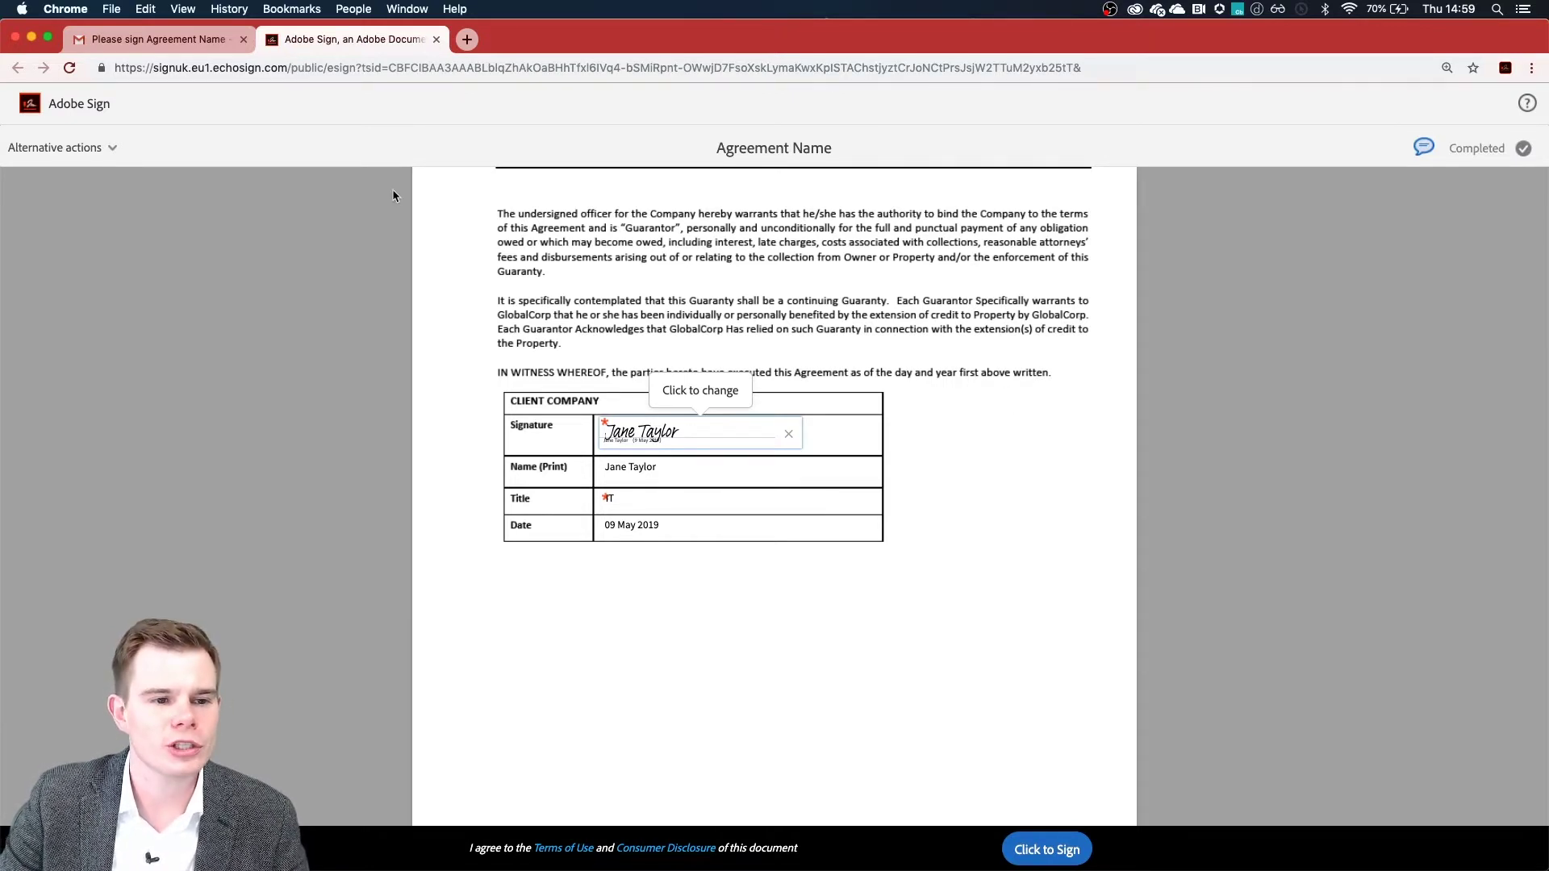
- Start declining with reason 'reason', cancel it, and sign the agreement instead
{"action": "left_click", "coordinate": [82, 150]}
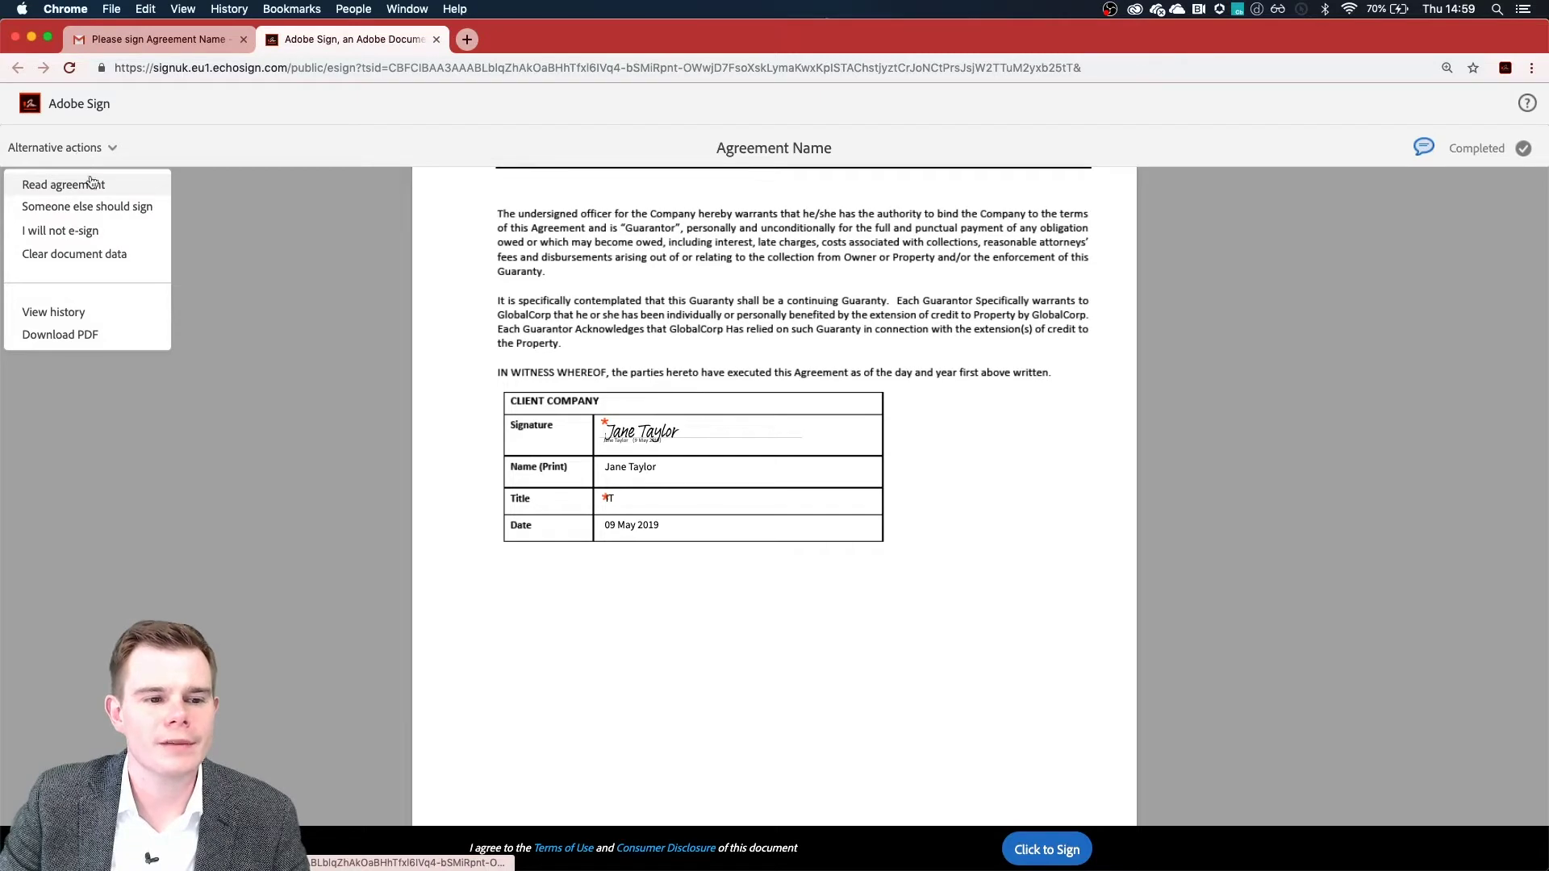
{"action": "left_click", "coordinate": [81, 232]}
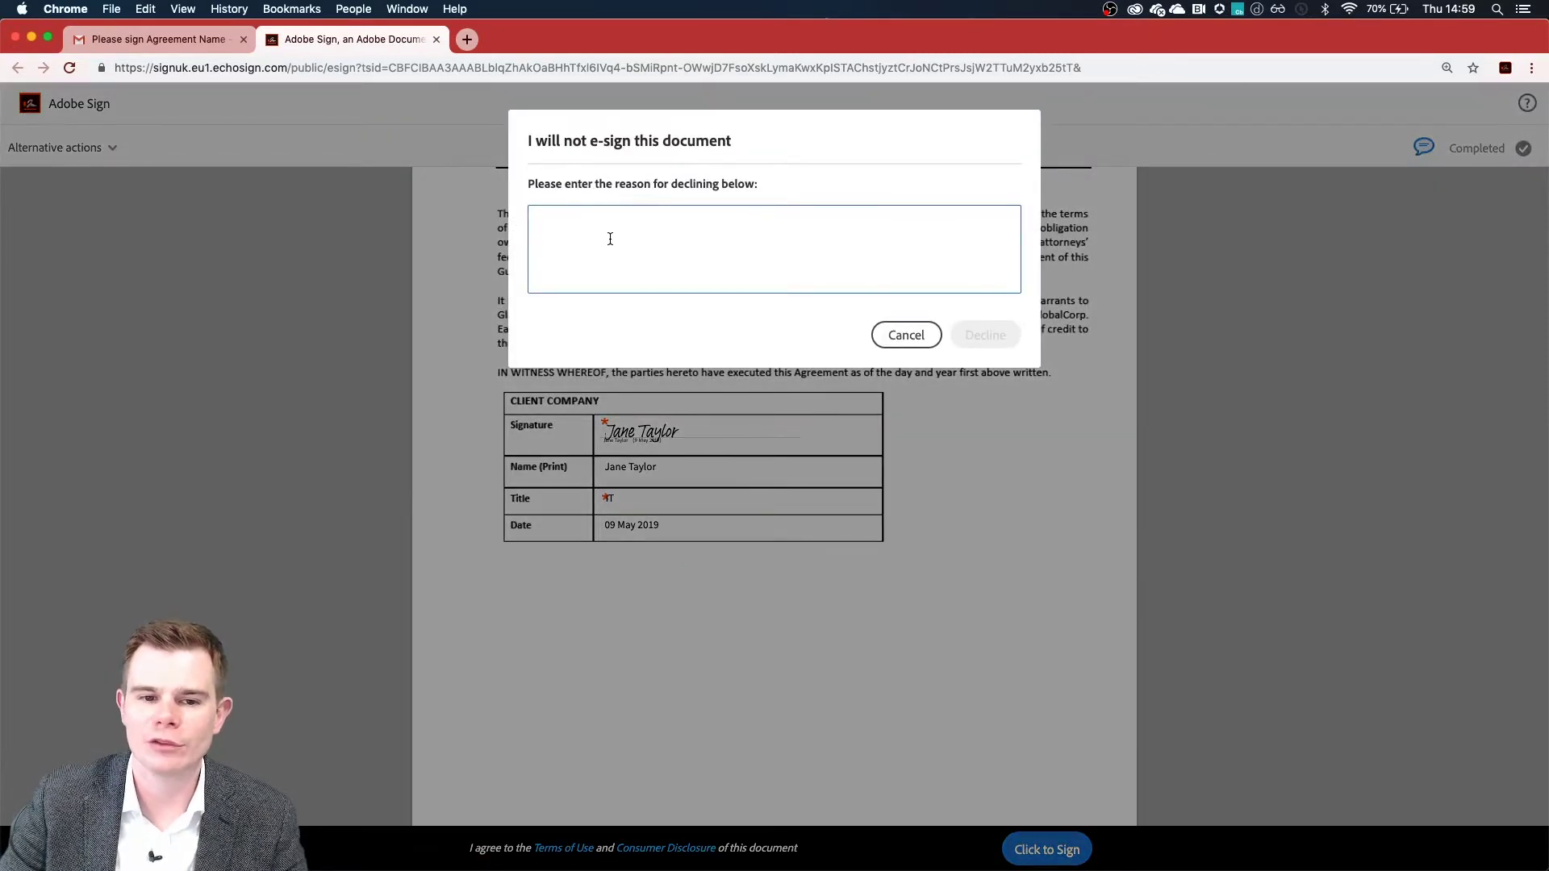
{"action": "type", "text": "reason"}
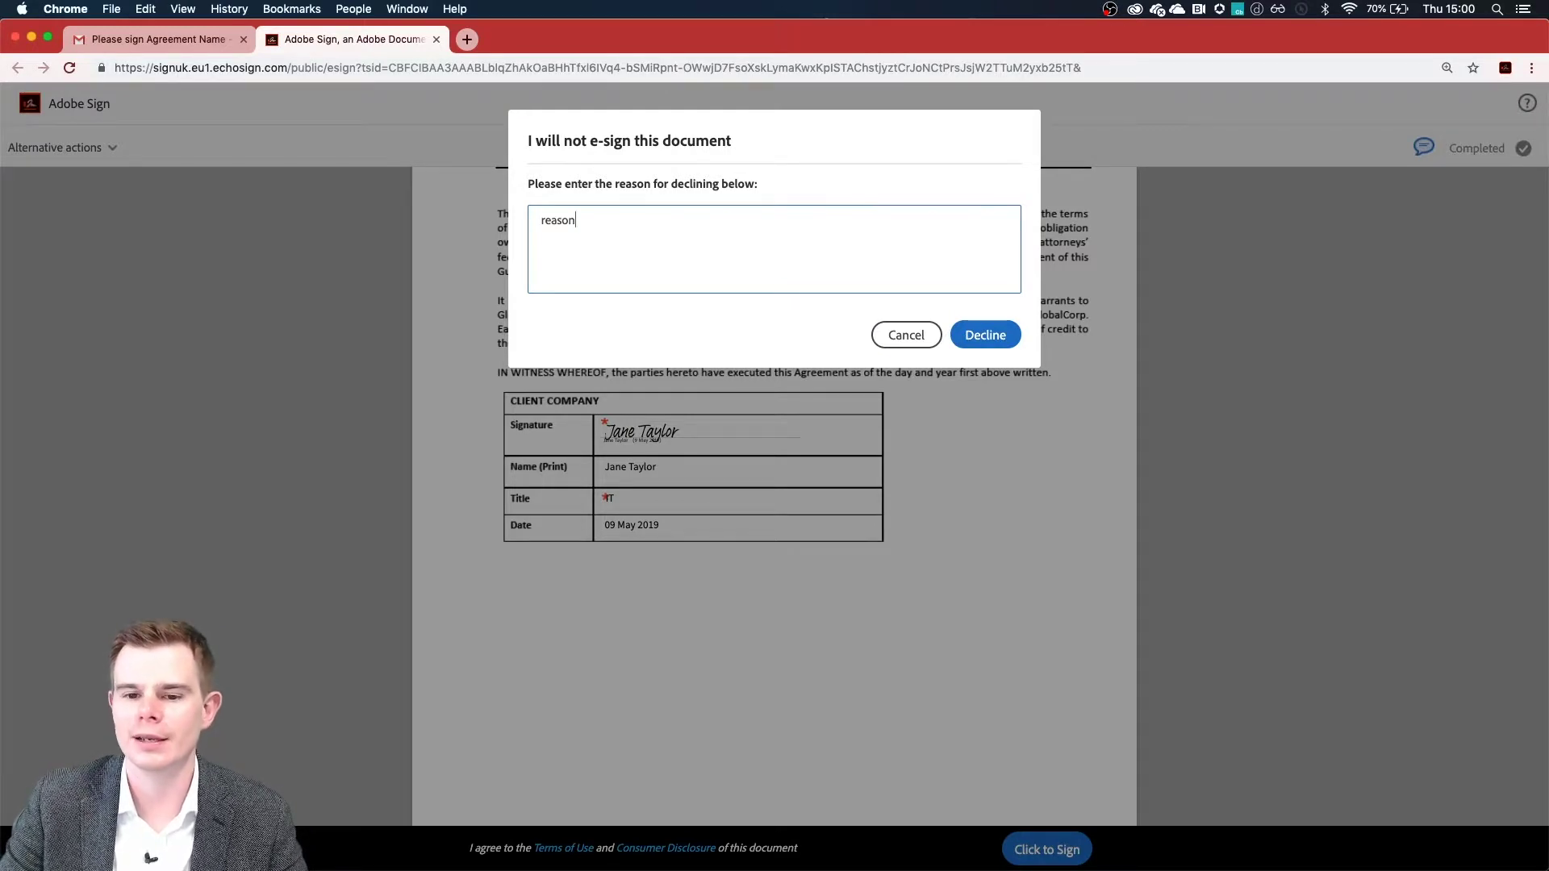
{"action": "left_click", "coordinate": [906, 335]}
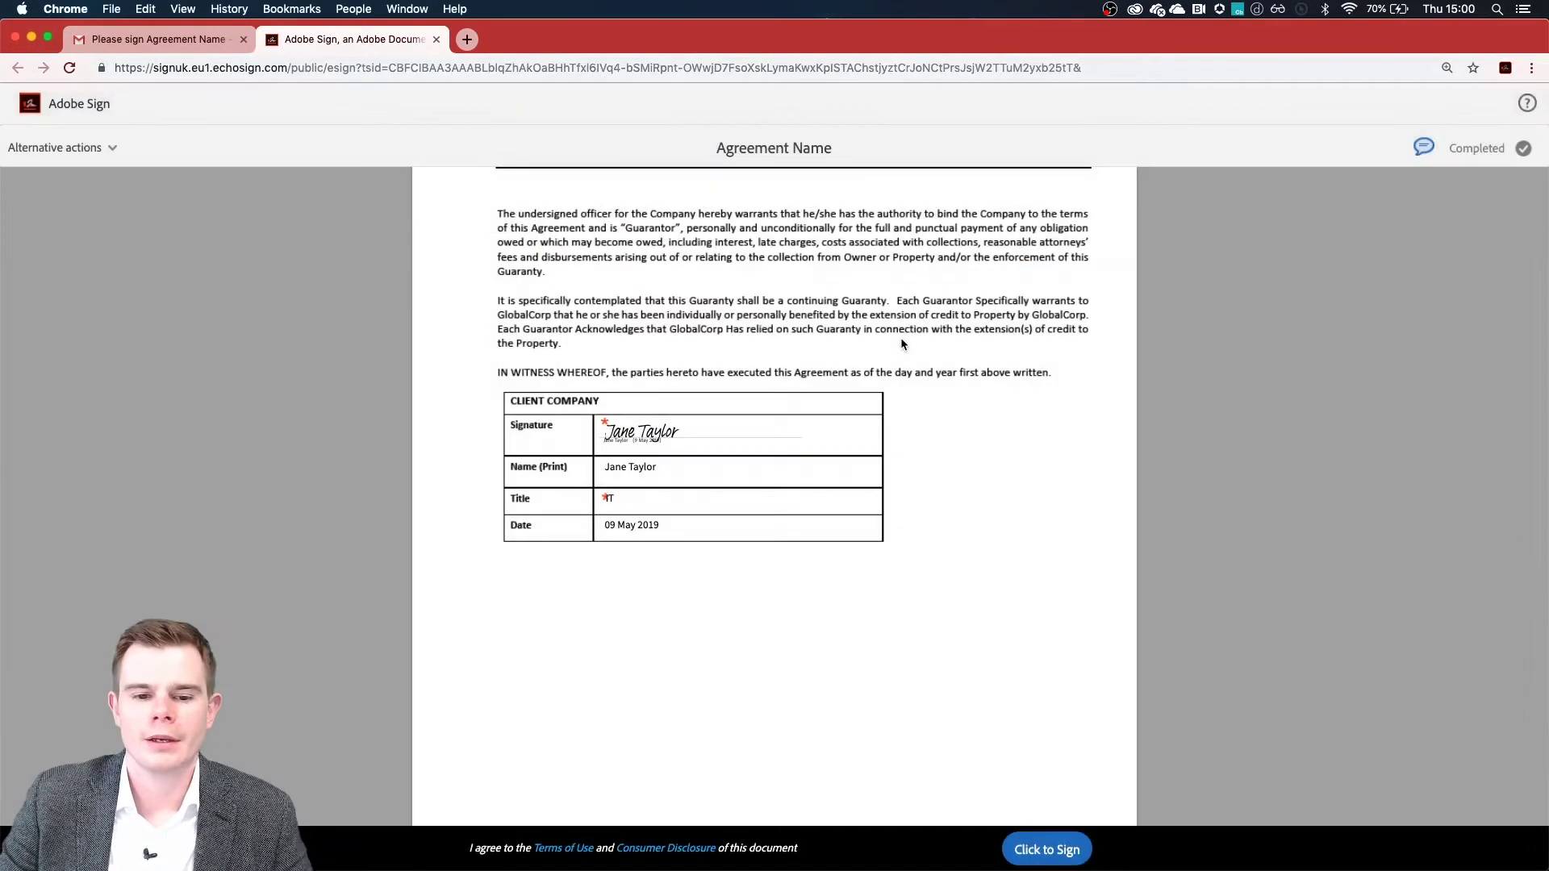
{"action": "left_click", "coordinate": [1058, 851]}
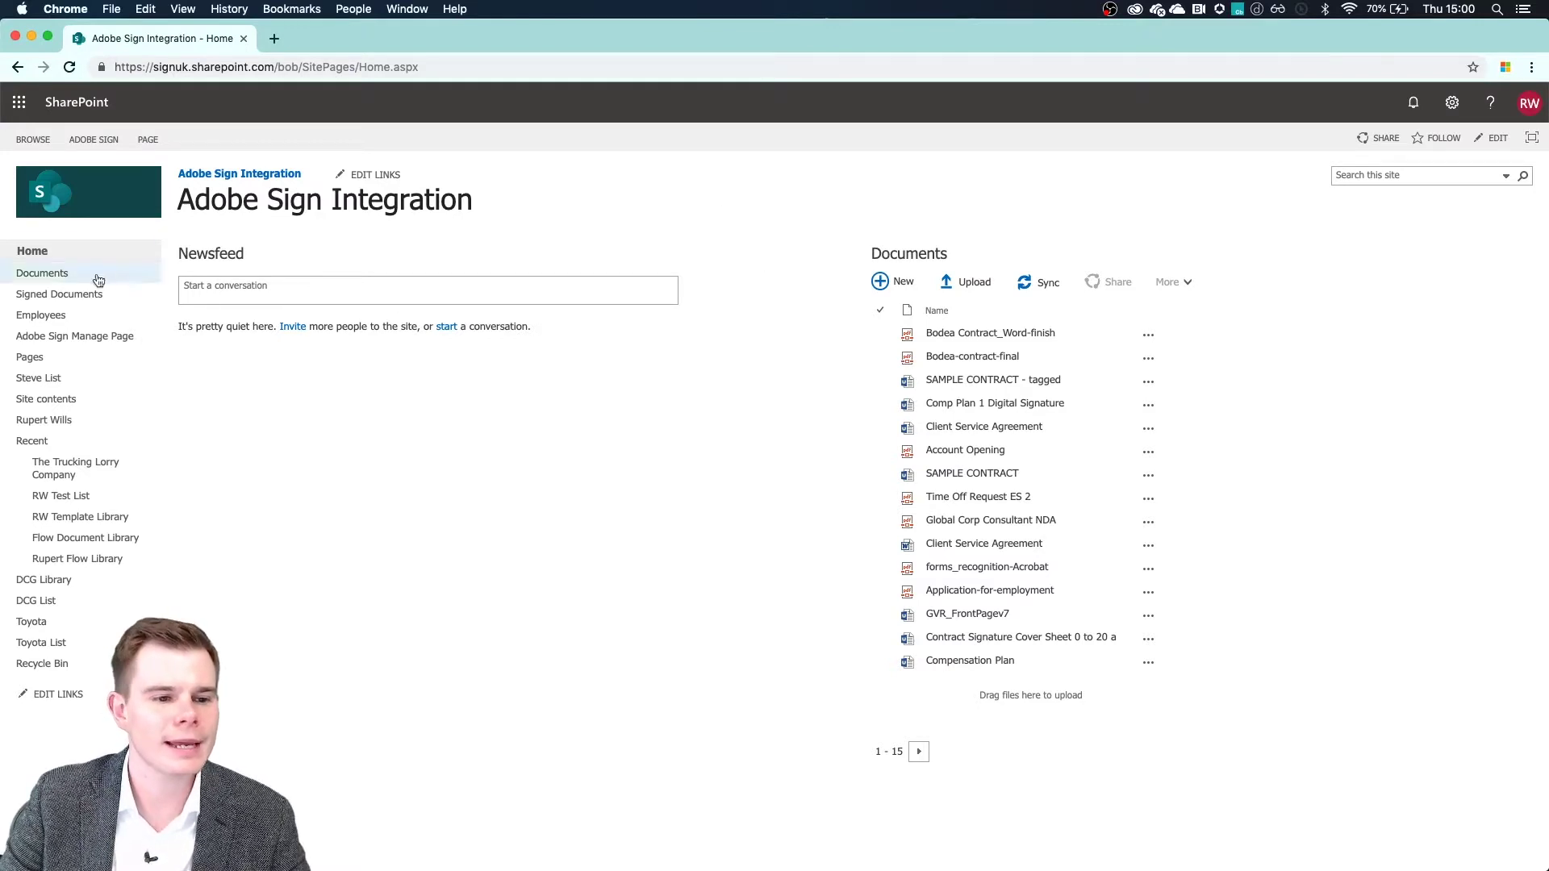
- Open Signed Documents sorted by Modified newer to older, showing the signed PDF and AuditTrail
{"action": "left_click", "coordinate": [44, 296]}
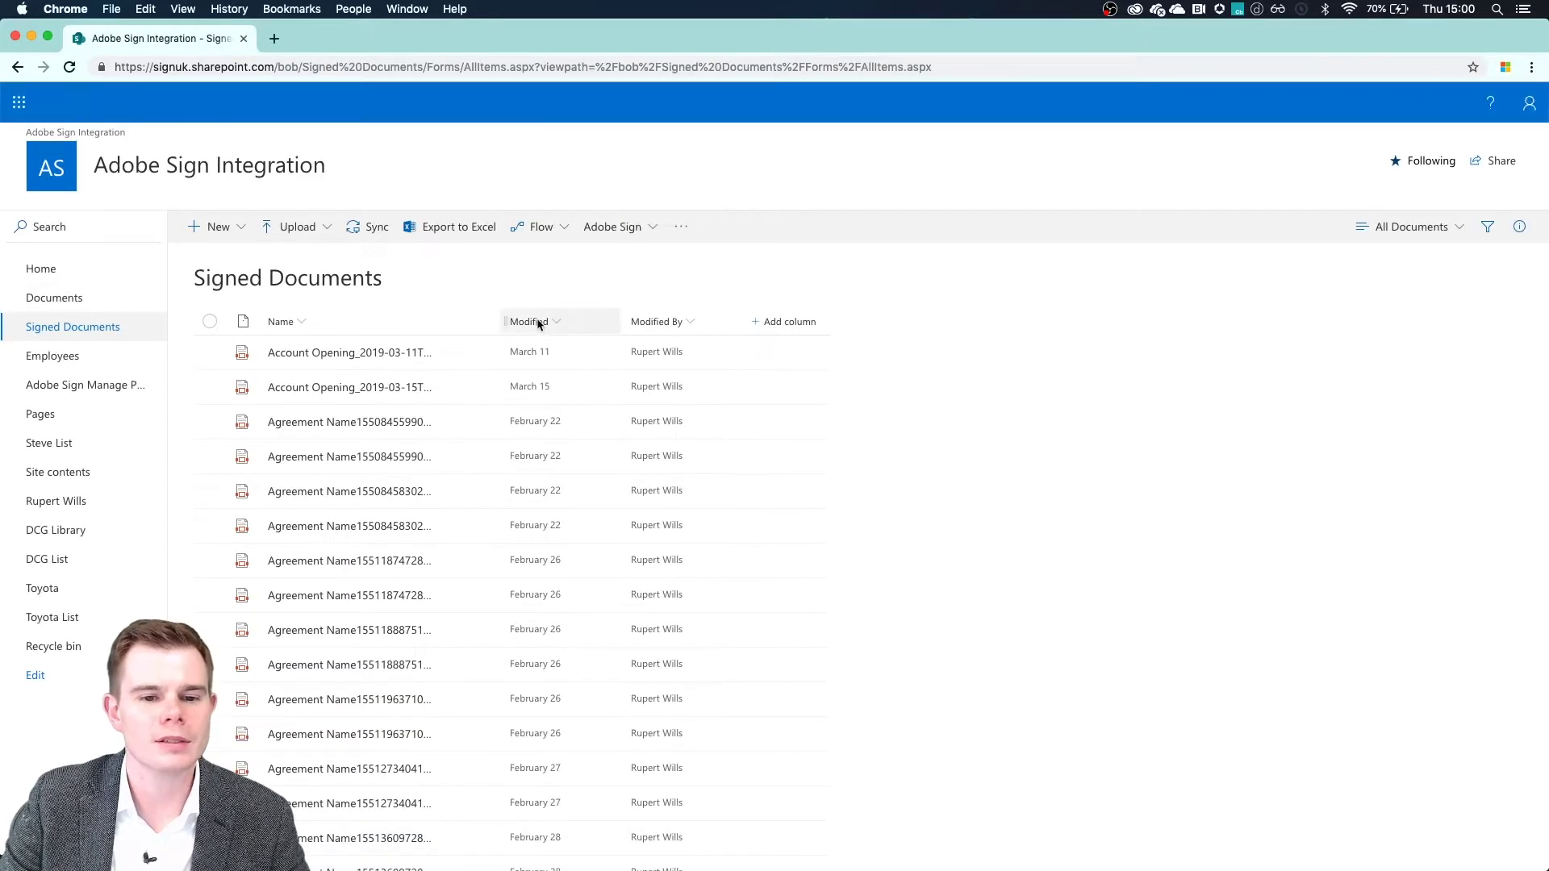
{"action": "left_click", "coordinate": [536, 321]}
{"action": "left_click", "coordinate": [569, 388]}
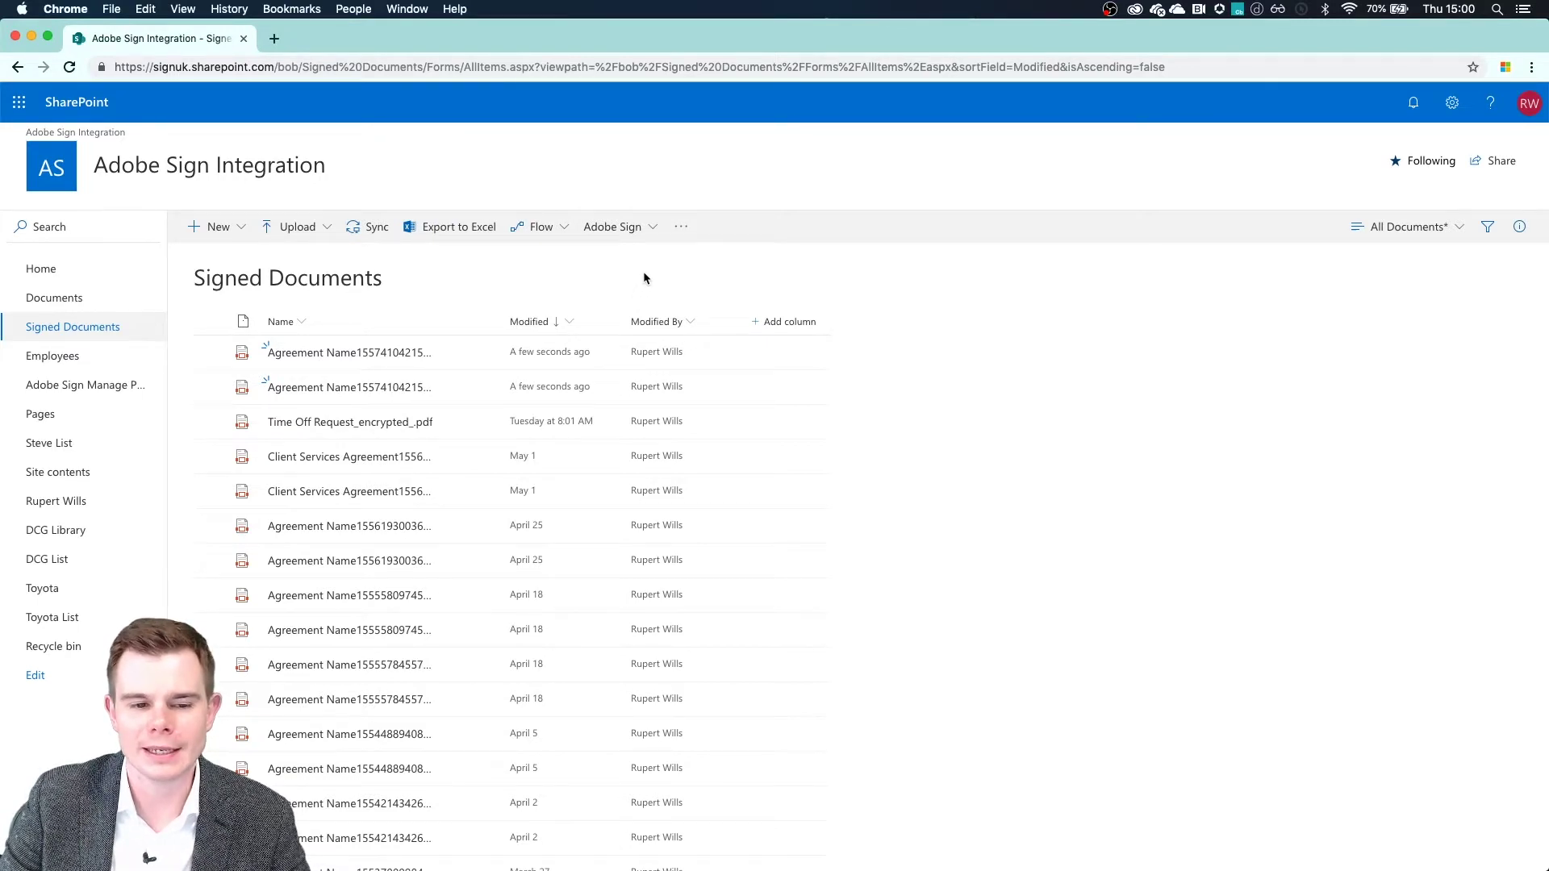
{"action": "mouse_move", "coordinate": [405, 360]}
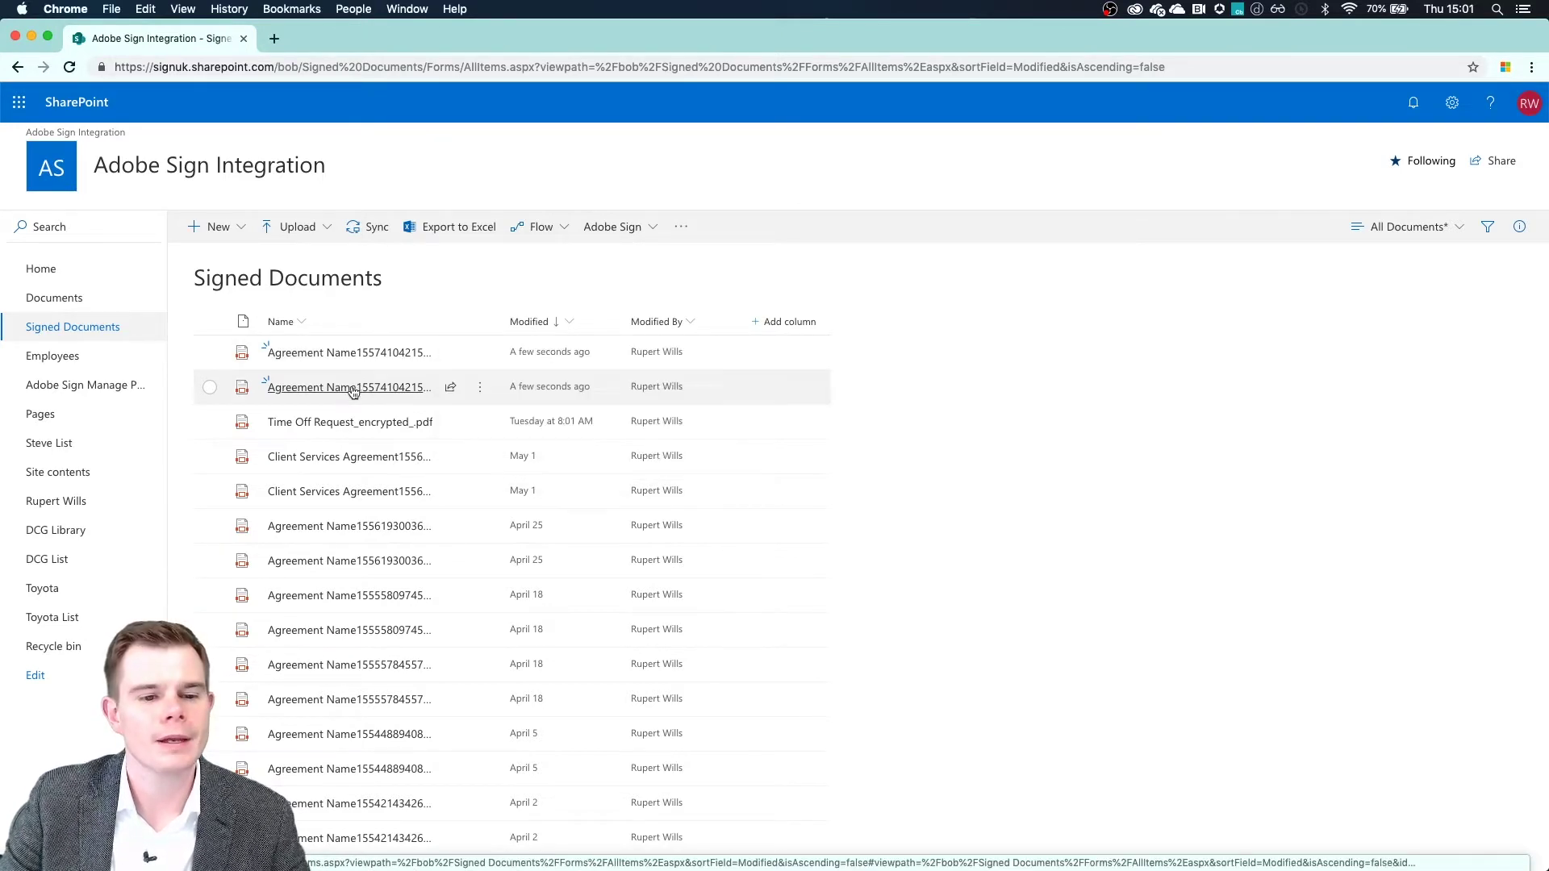
{"action": "mouse_move", "coordinate": [352, 391]}
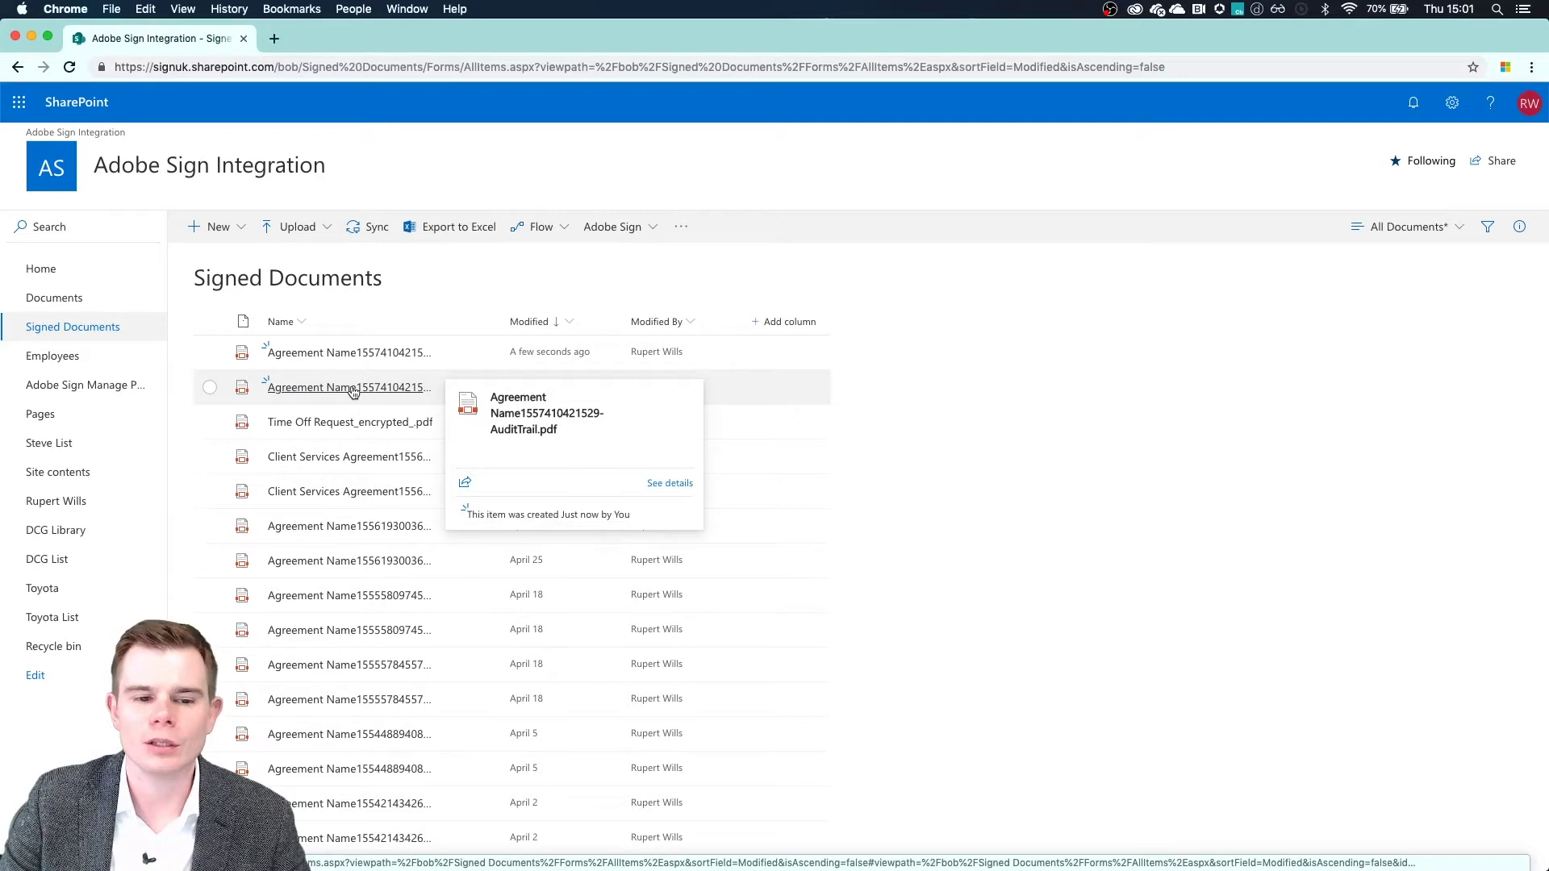